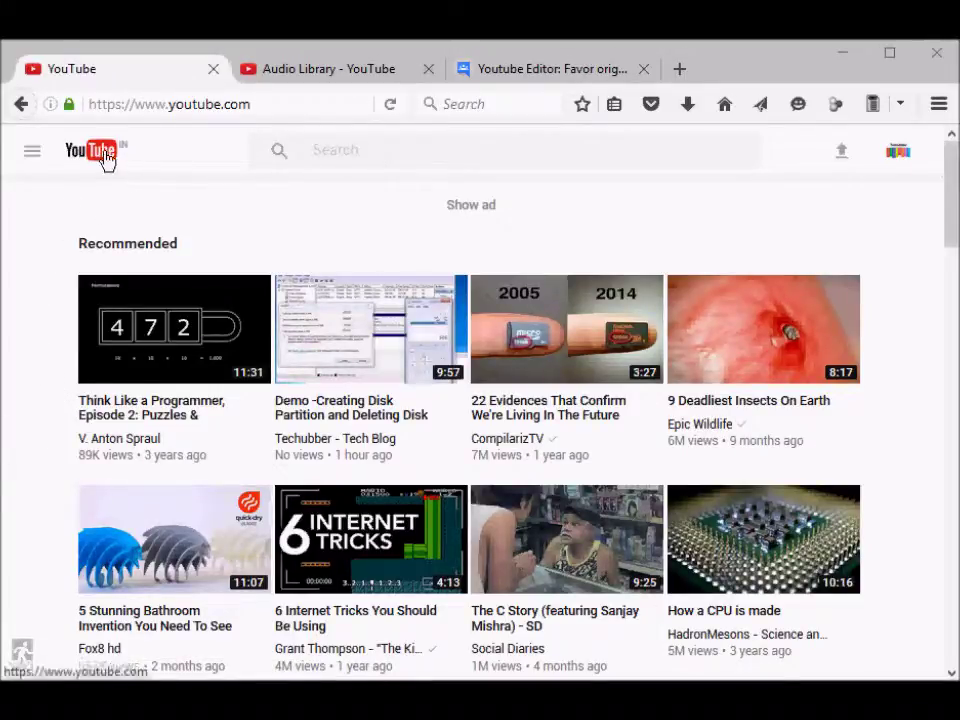
Go from the YouTube home page to the Techubber - Tech Blog channel and open its video list
click(34, 153)
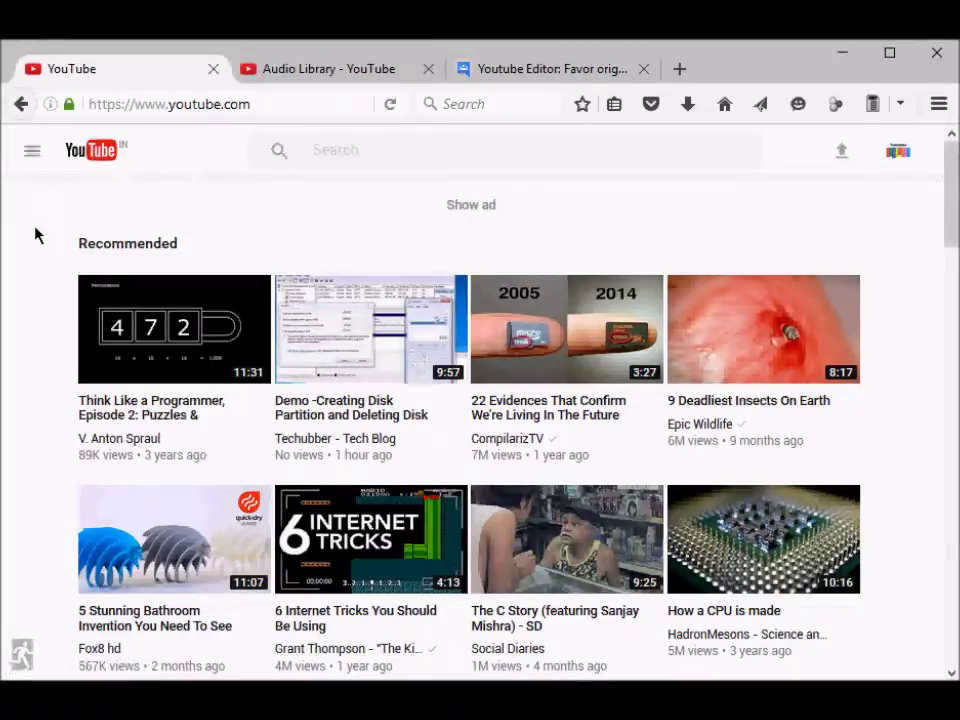
click(42, 247)
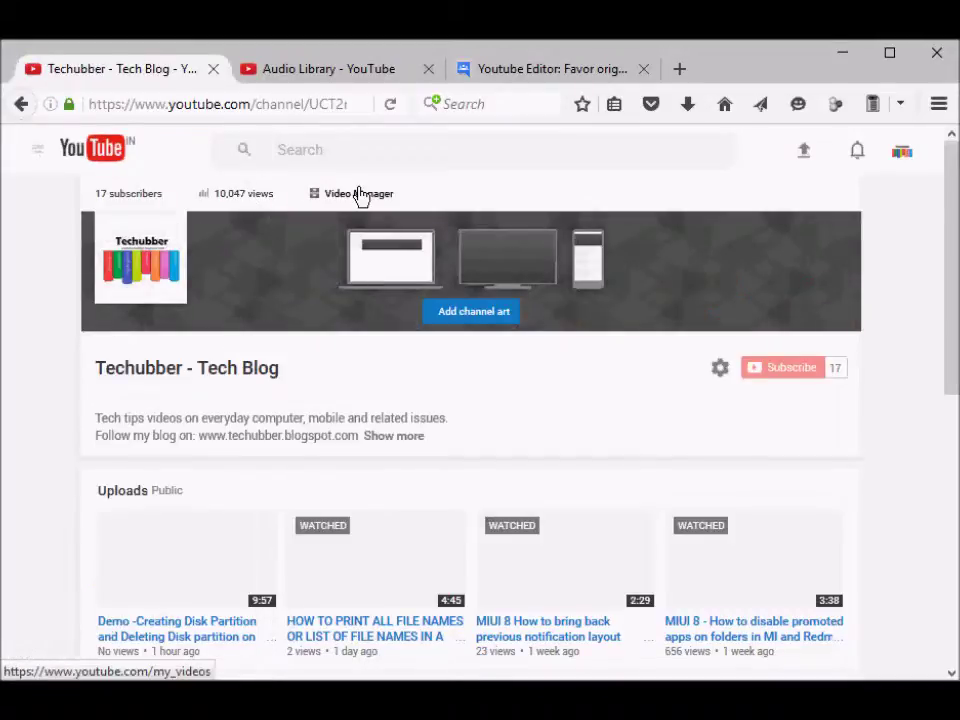
click(360, 196)
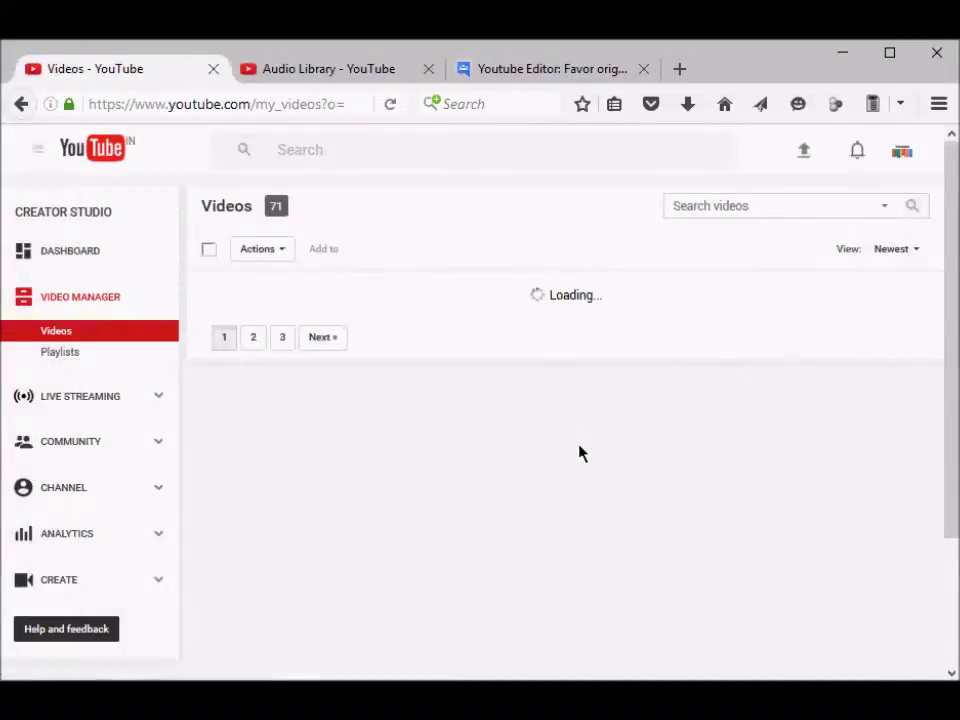
Open the Audio tab of the edit page for '5 useful ways to use OTG with Android Phone'
scroll(580, 453, down, 10)
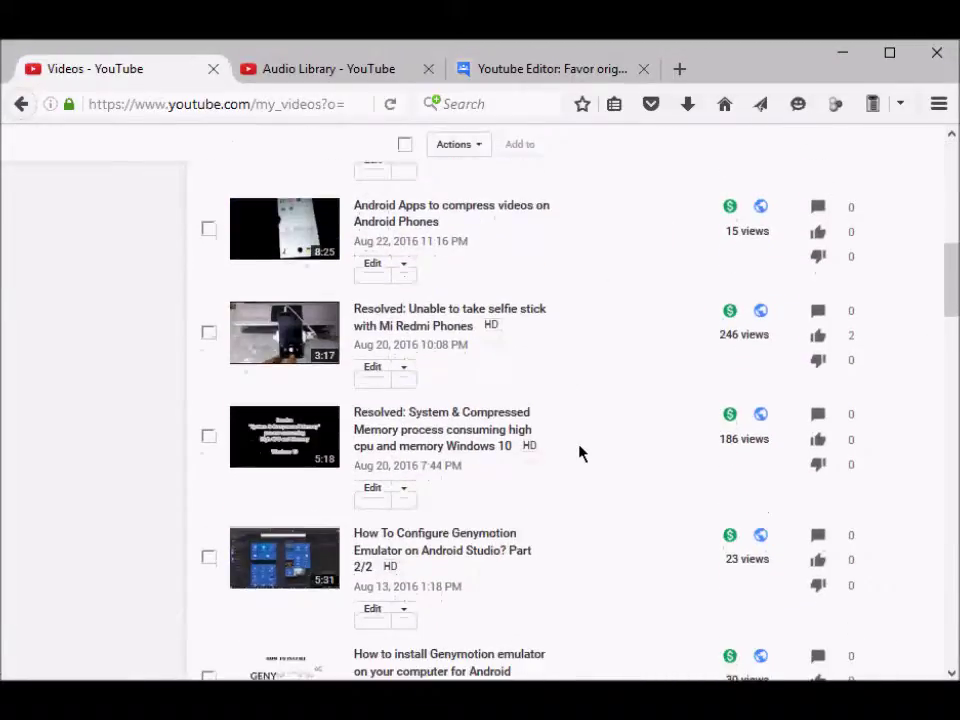
scroll(580, 453, down, 8)
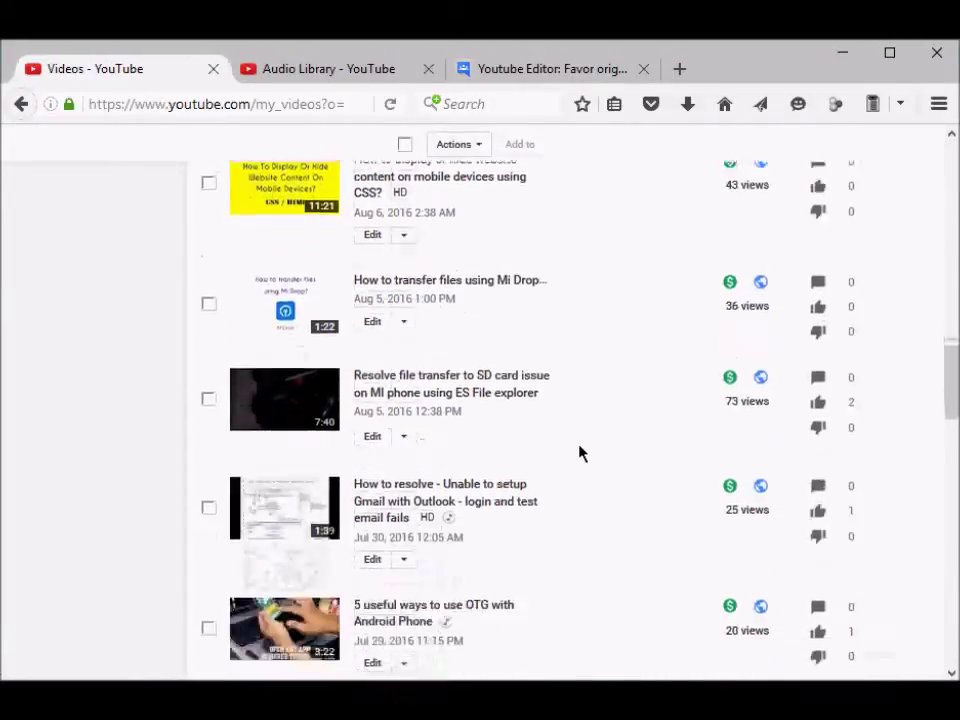
scroll(580, 453, down, 3)
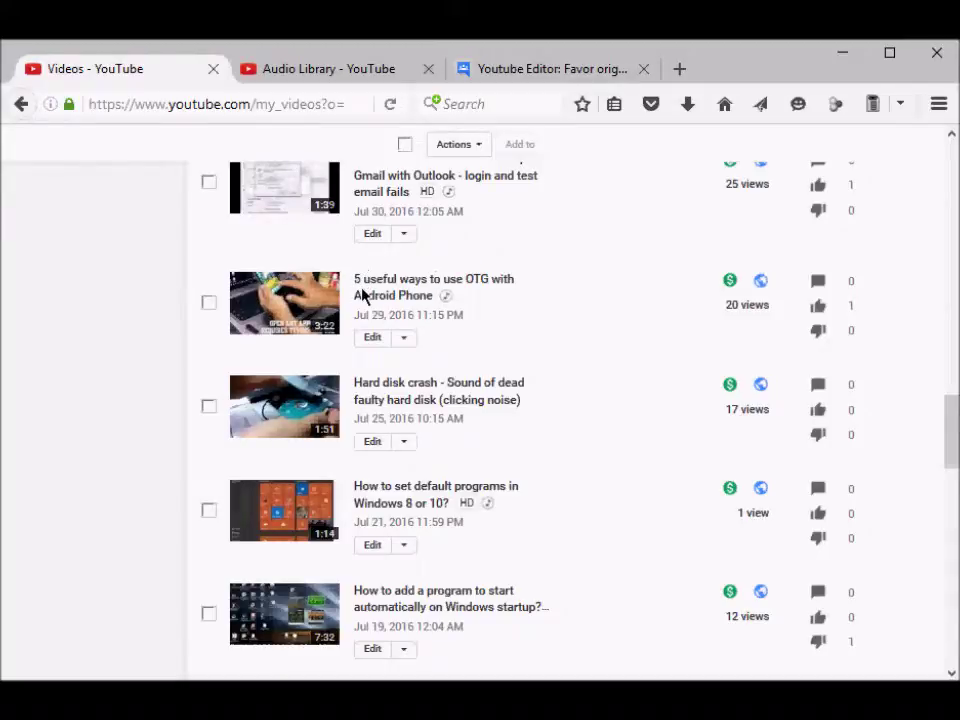
click(405, 340)
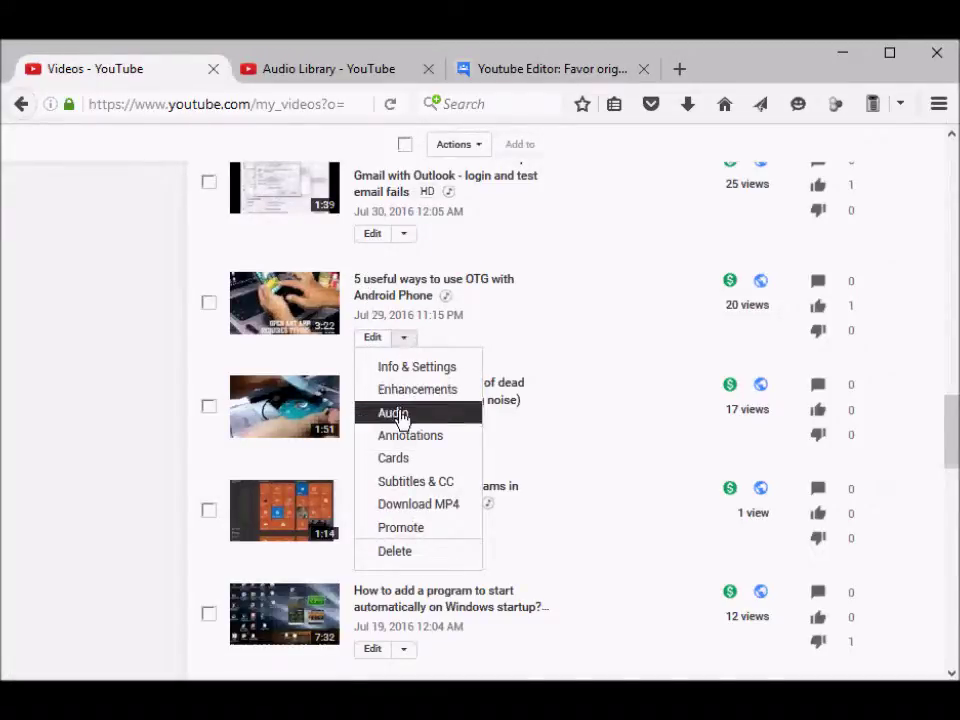
click(374, 342)
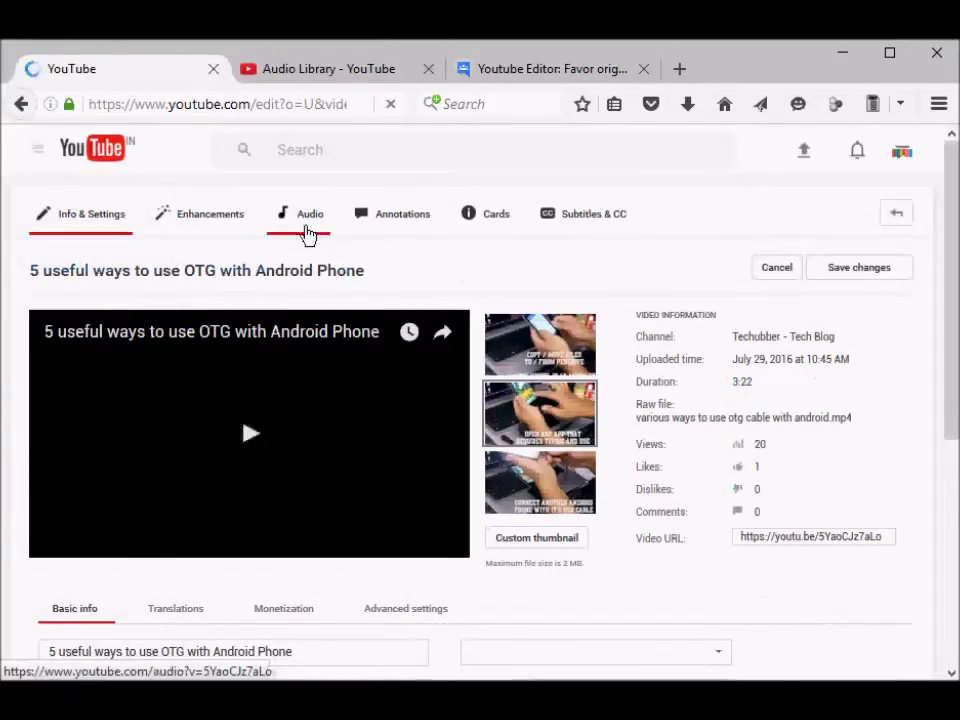
click(309, 219)
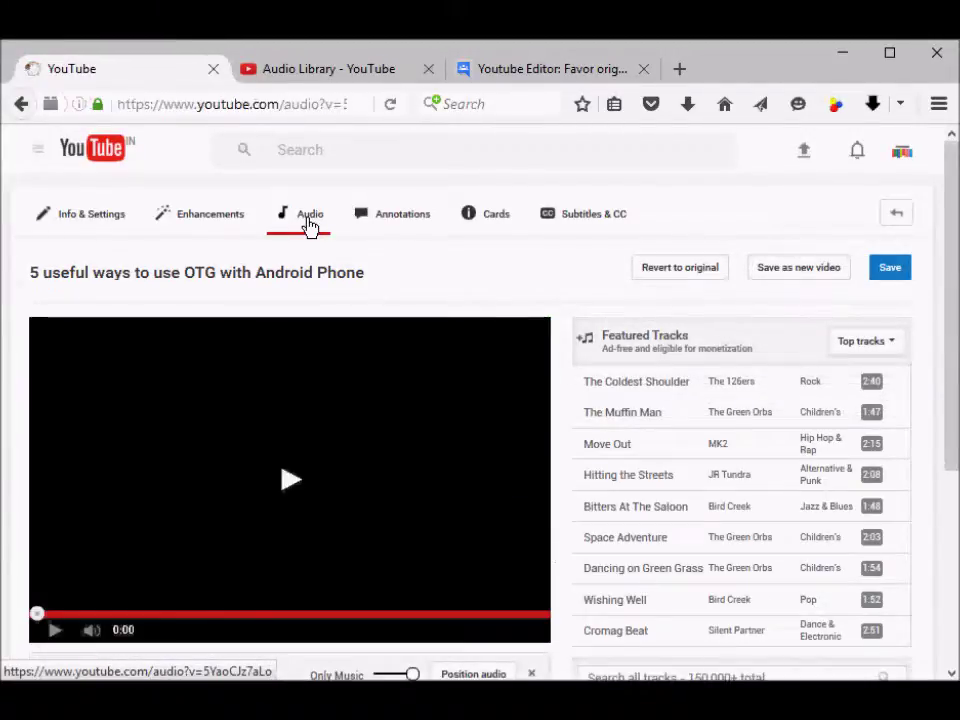
Play and pause the OTG video preview, then filter the featured tracks to the Ambient genre
click(190, 460)
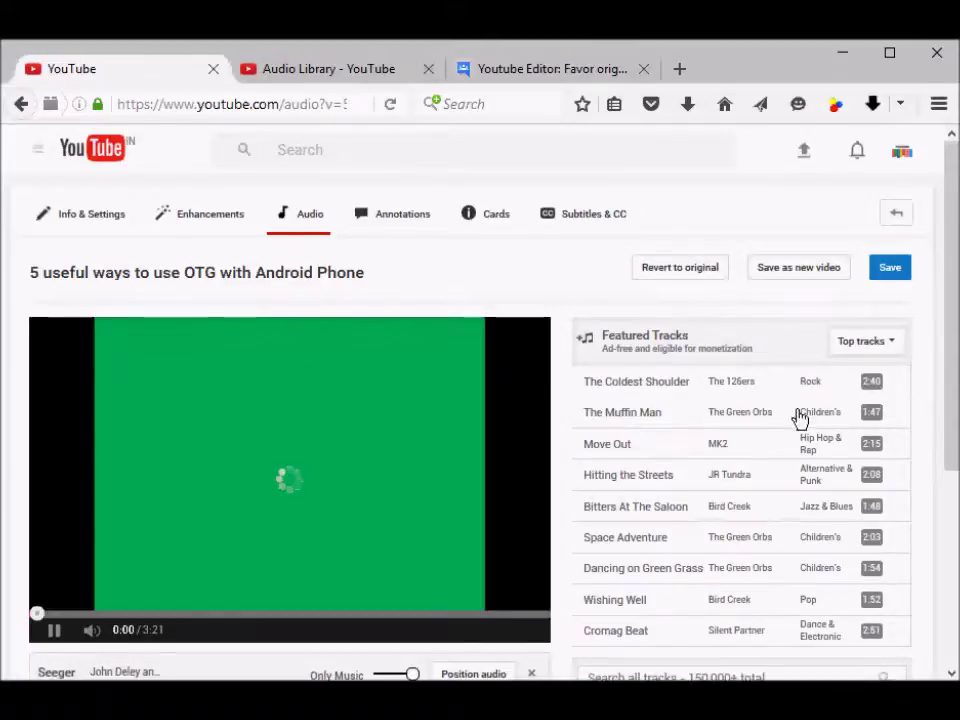
click(55, 630)
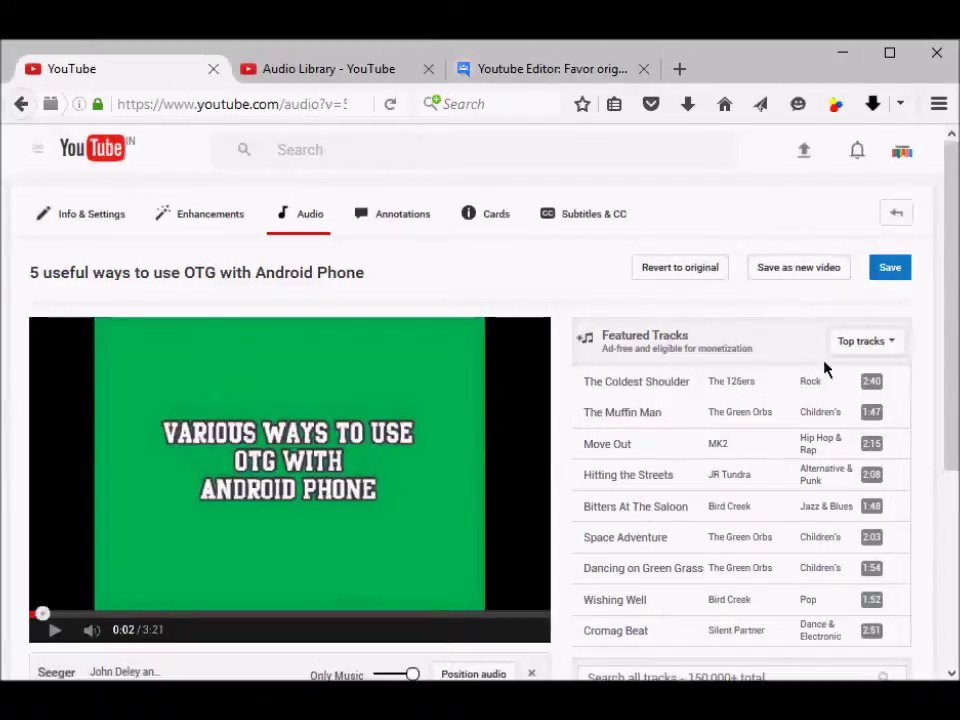
click(890, 347)
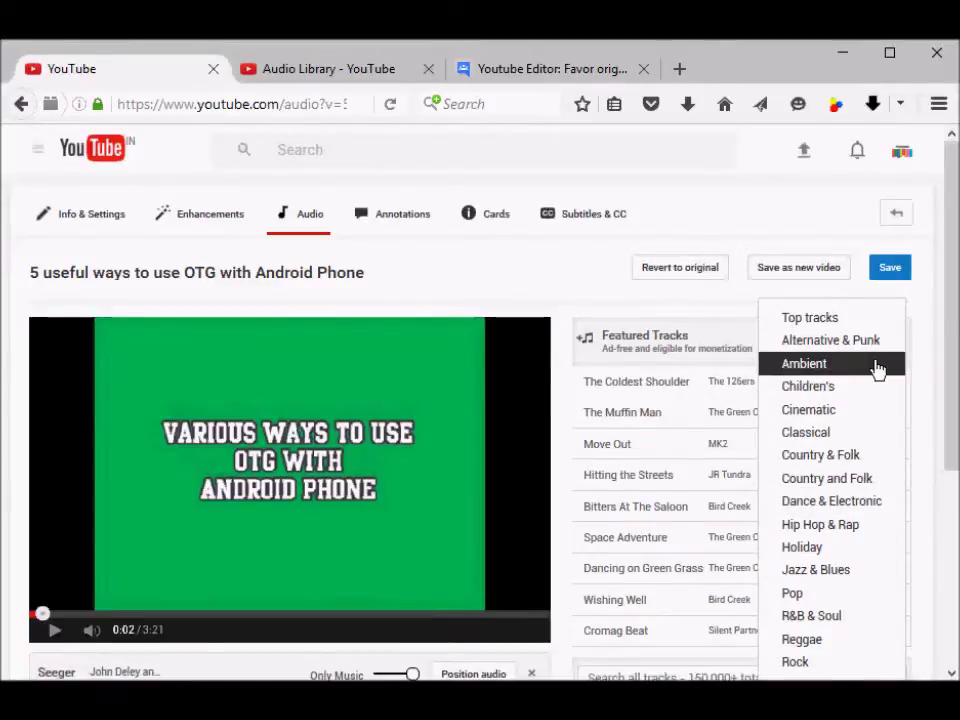
click(877, 367)
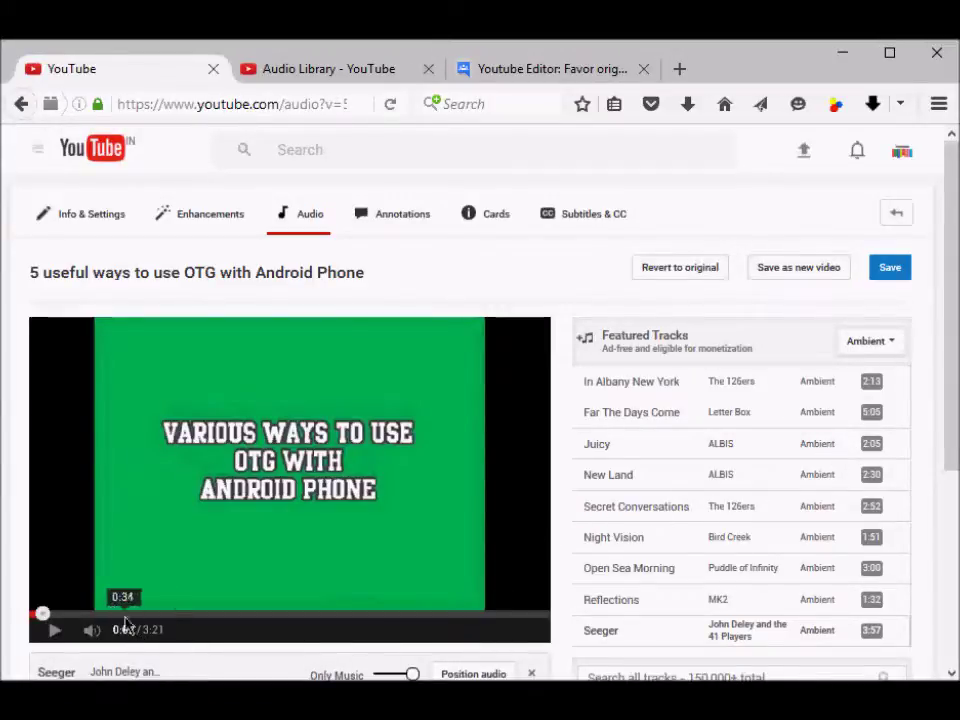
scroll(154, 621, down, 4)
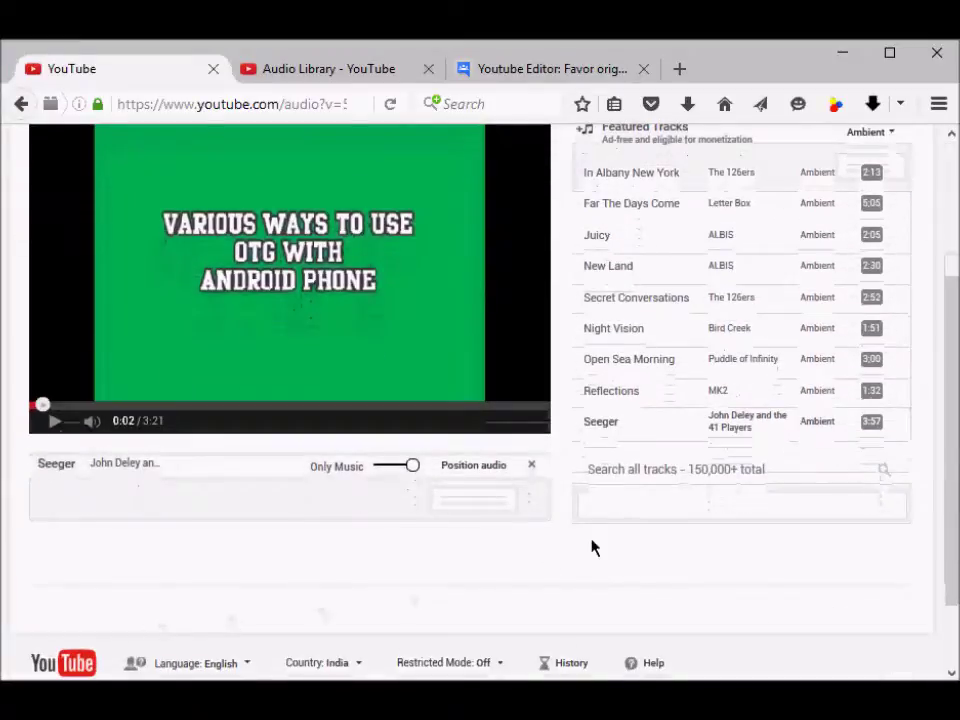
Search all library tracks for 'gui', showing only songs similar in length to the video
click(655, 472)
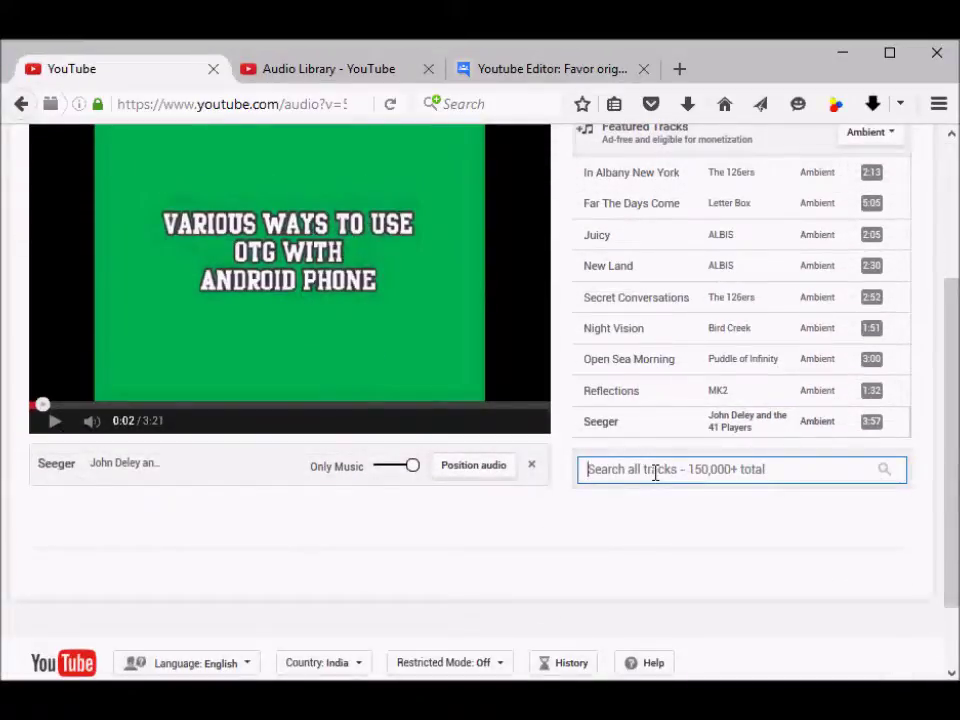
text(guitar)
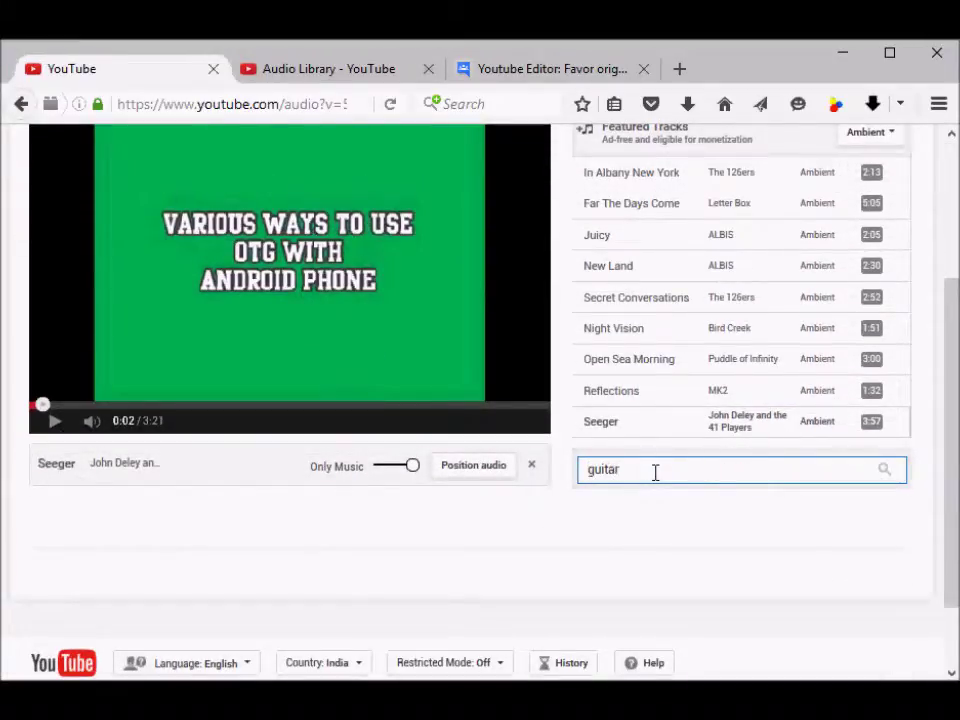
key(Return)
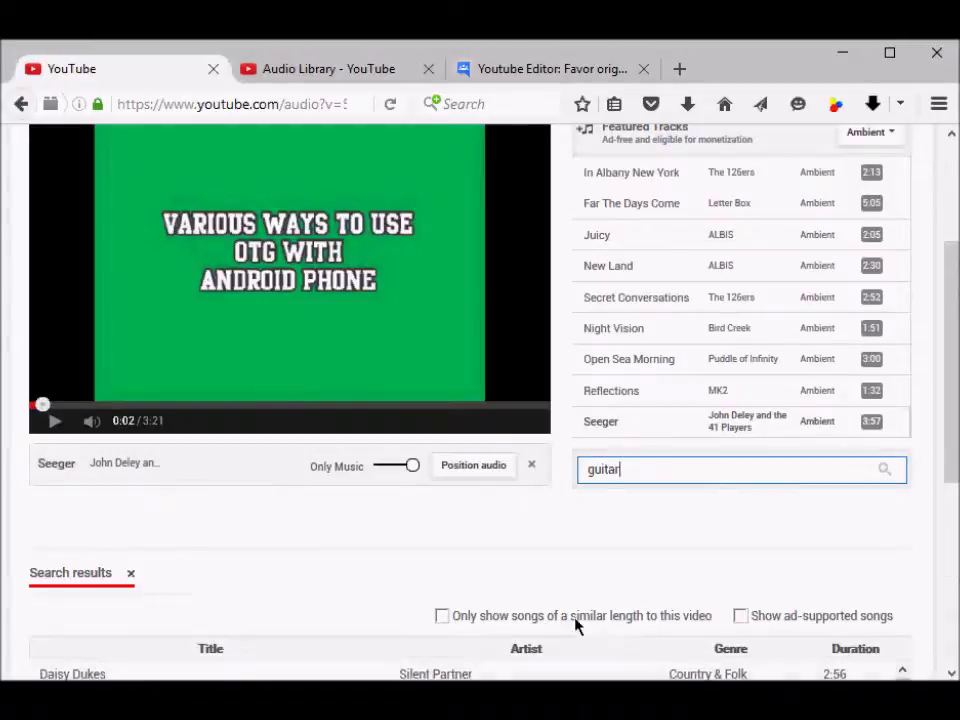
click(443, 617)
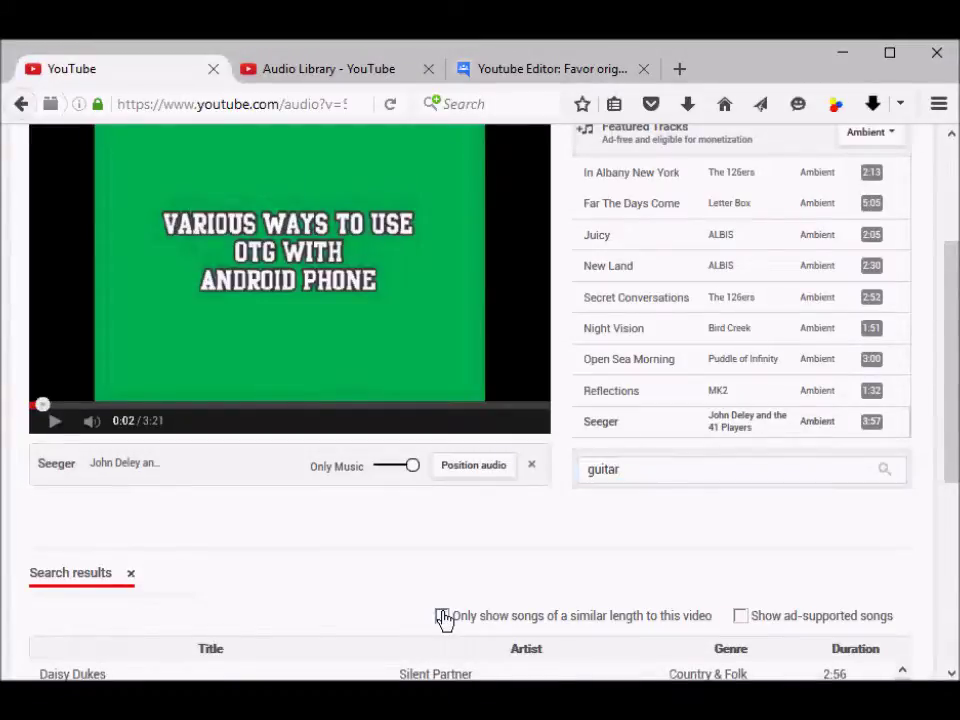
scroll(560, 582, down, 3)
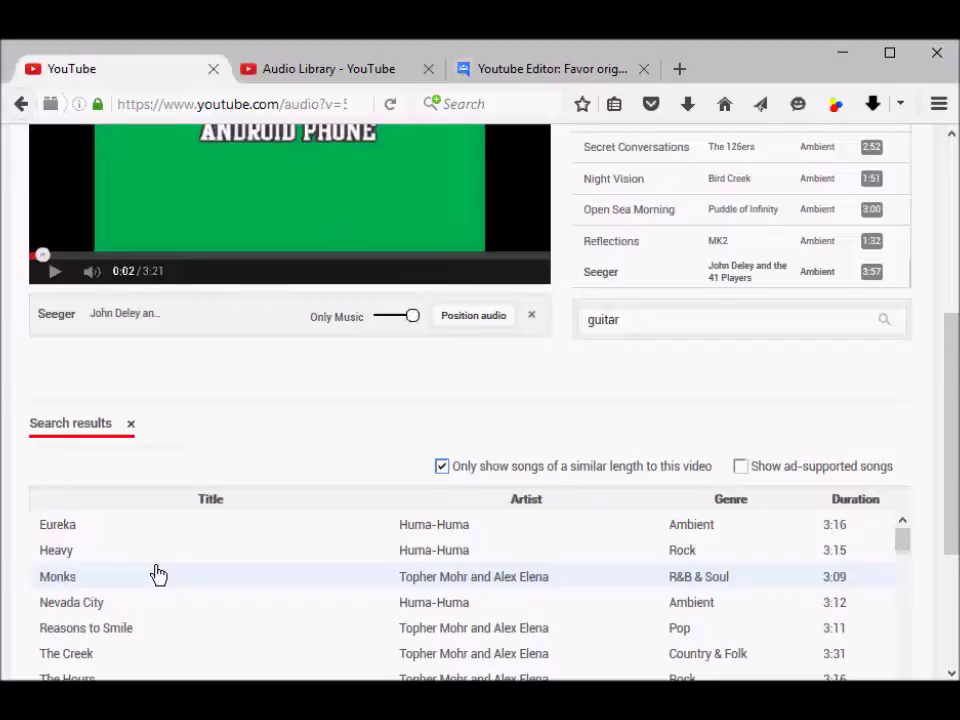
scroll(157, 573, up, 4)
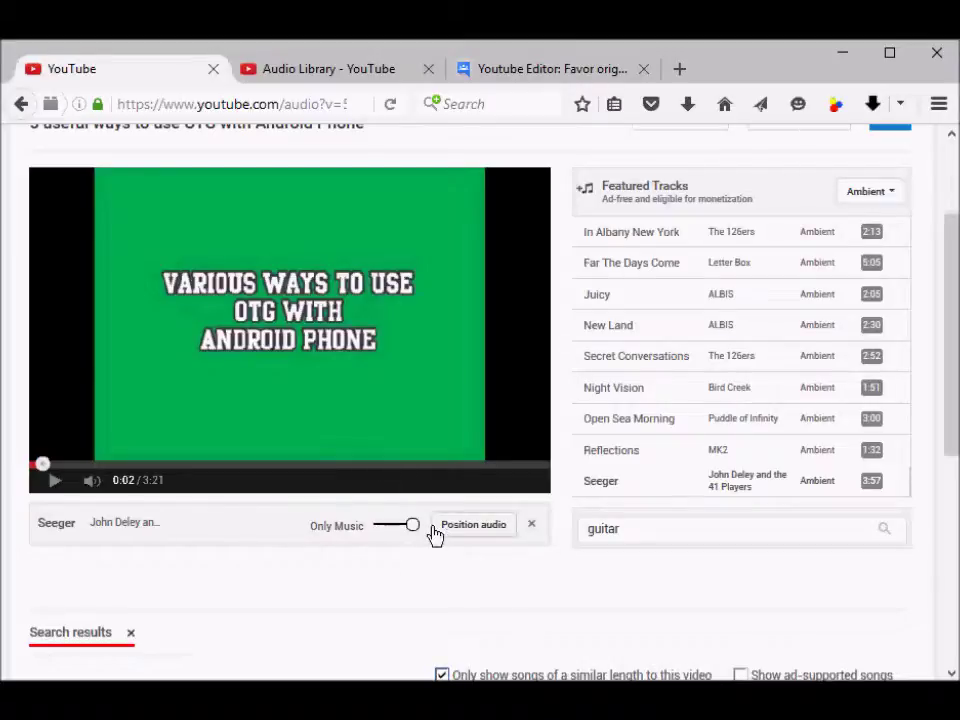
Move the Seeger track's balance slider to the far left, Favor Original Audio, and pause the preview
drag(412, 525, 430, 538)
drag(413, 527, 386, 544)
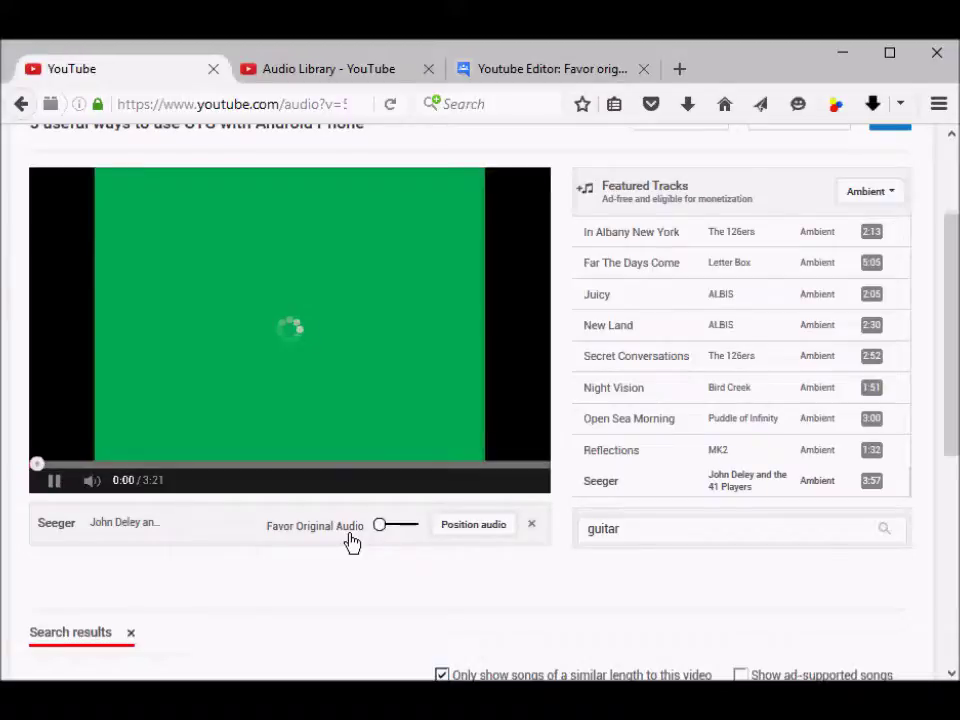
click(57, 481)
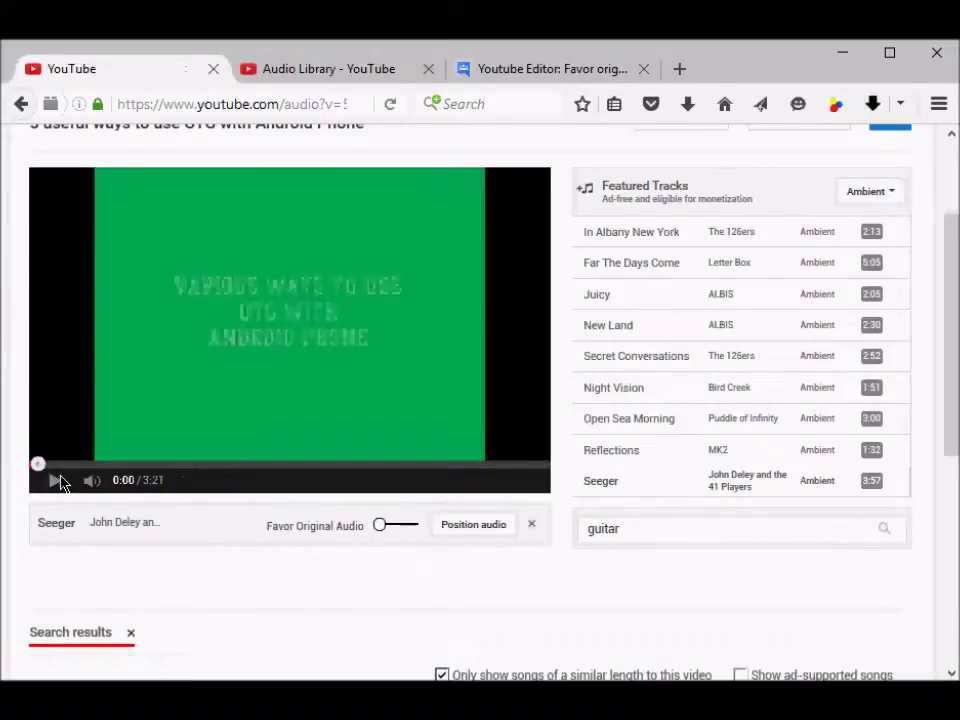
scroll(60, 483, up, 3)
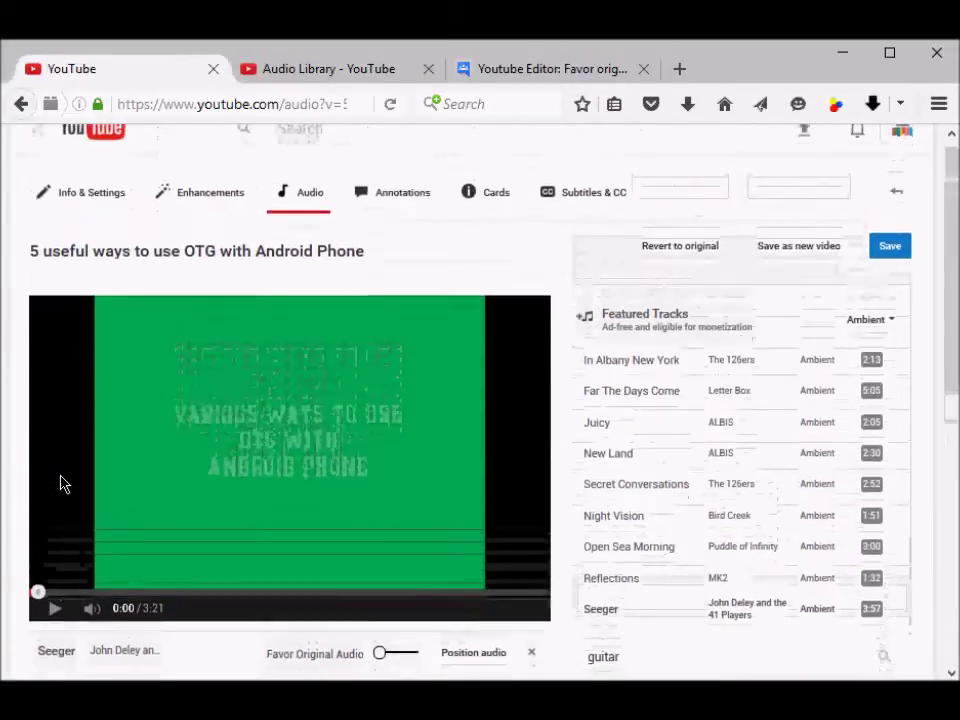
scroll(60, 483, down, 1)
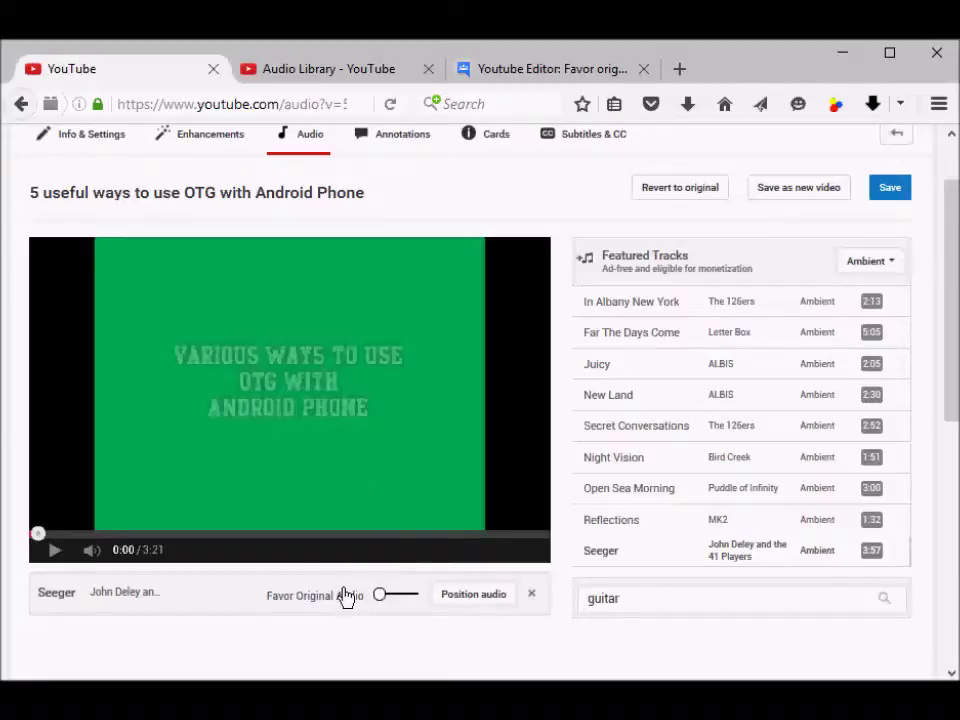
In the Favor original audio forum thread, select its title and 11/19/11 posting date
click(533, 72)
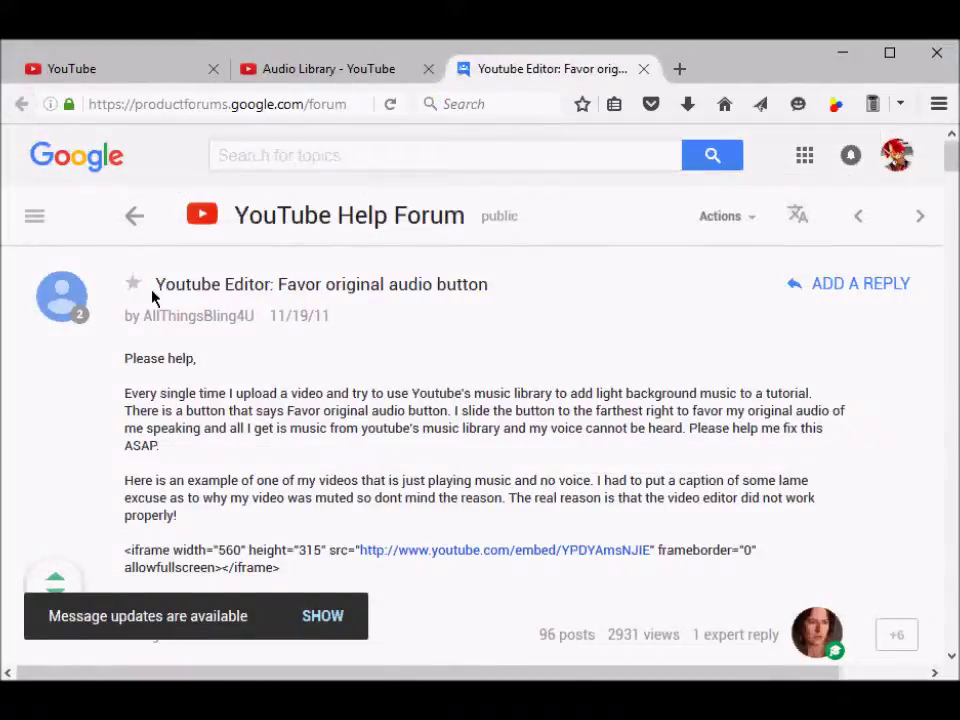
drag(218, 281, 514, 298)
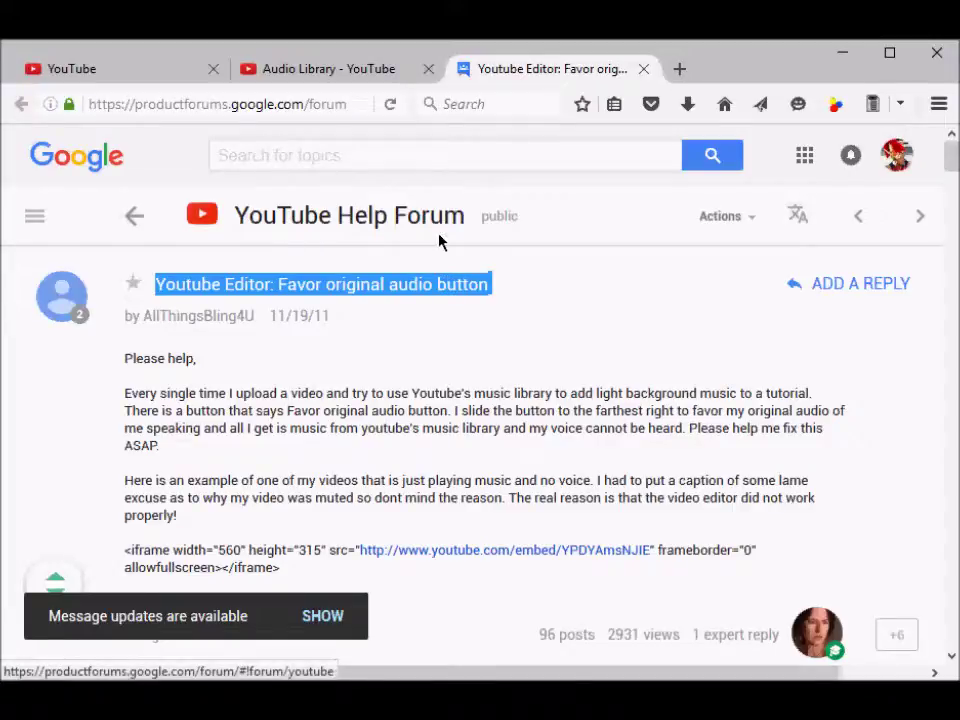
drag(272, 316, 349, 326)
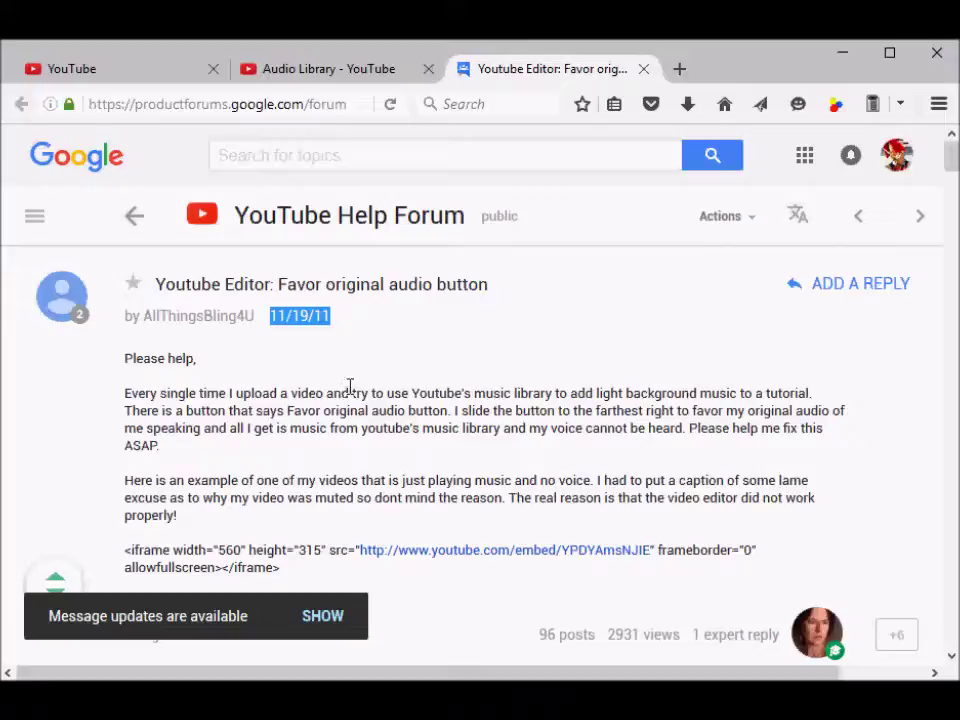
drag(953, 157, 951, 632)
Highlight the same-problem reply and part of the Spanish-language reply
mouse_move(75, 480)
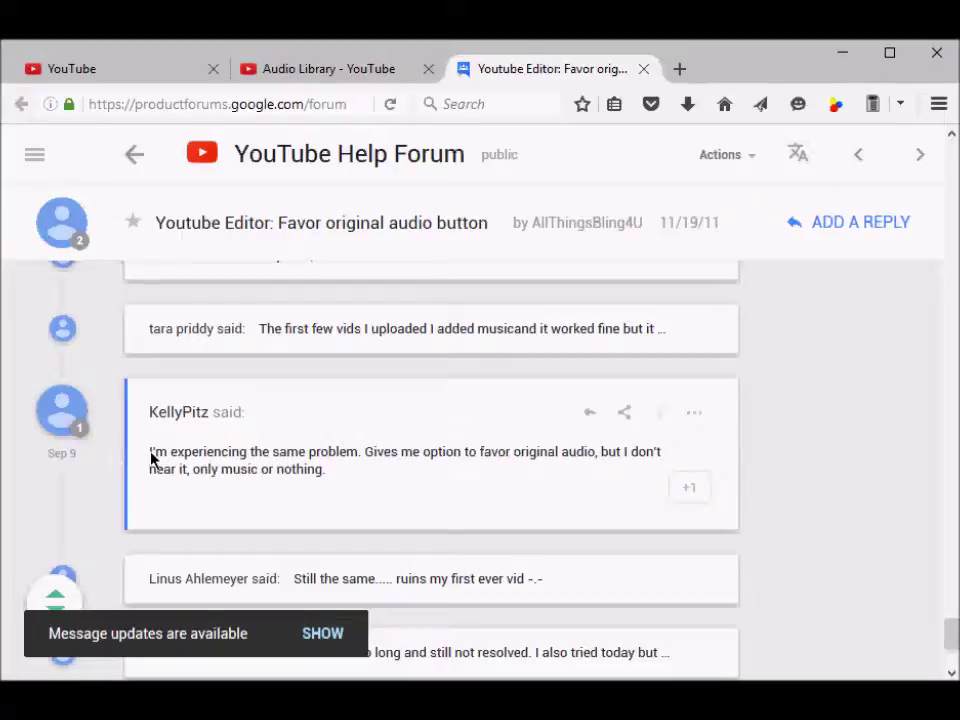
drag(151, 457, 374, 462)
drag(432, 466, 483, 473)
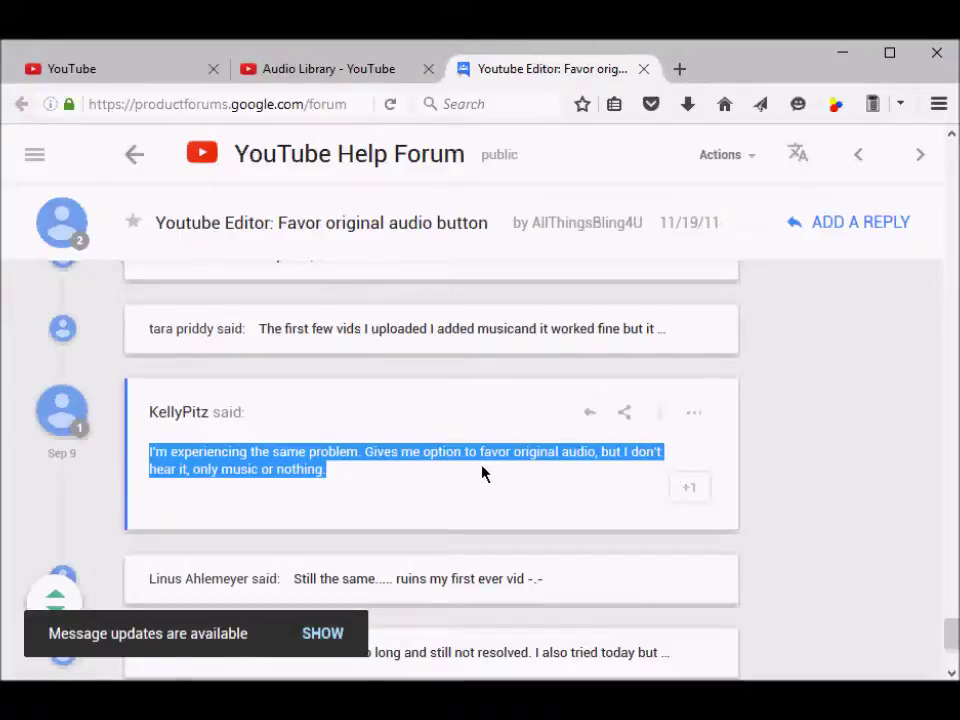
scroll(482, 472, down, 3)
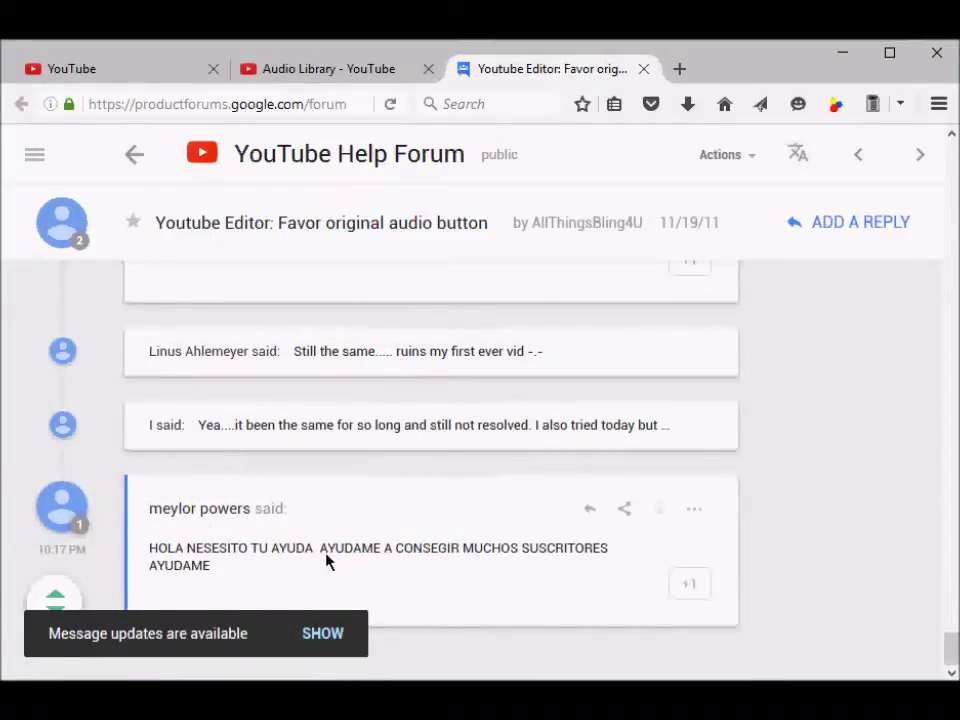
drag(327, 556, 476, 561)
scroll(476, 561, up, 1)
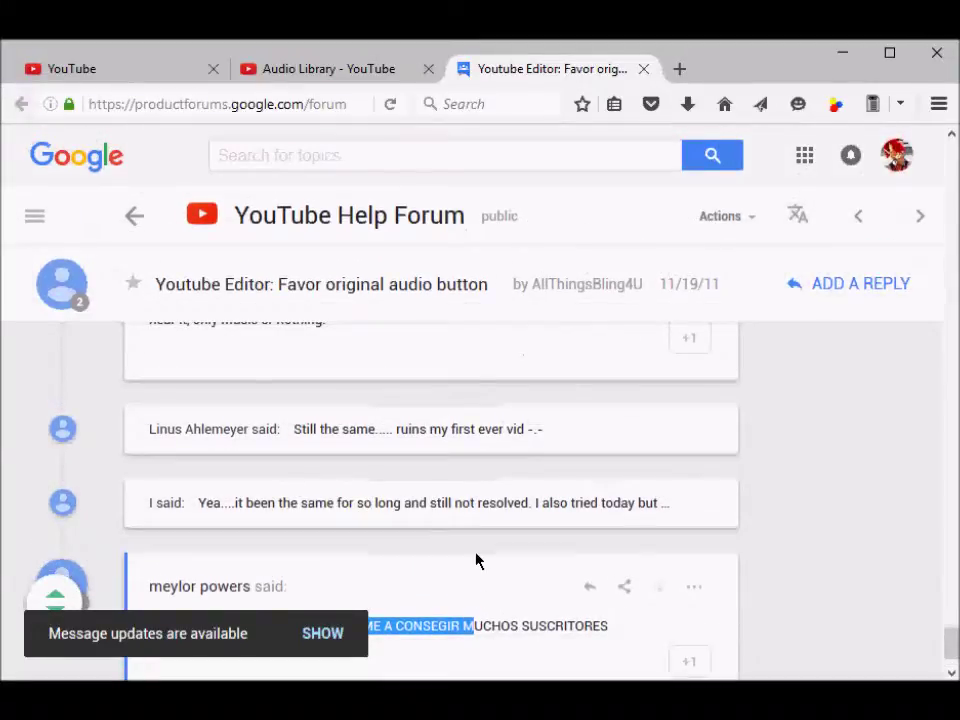
scroll(476, 561, up, 1)
Expand and highlight the collapsed 'Still the same' reply, then return to the YouTube editor
mouse_move(66, 514)
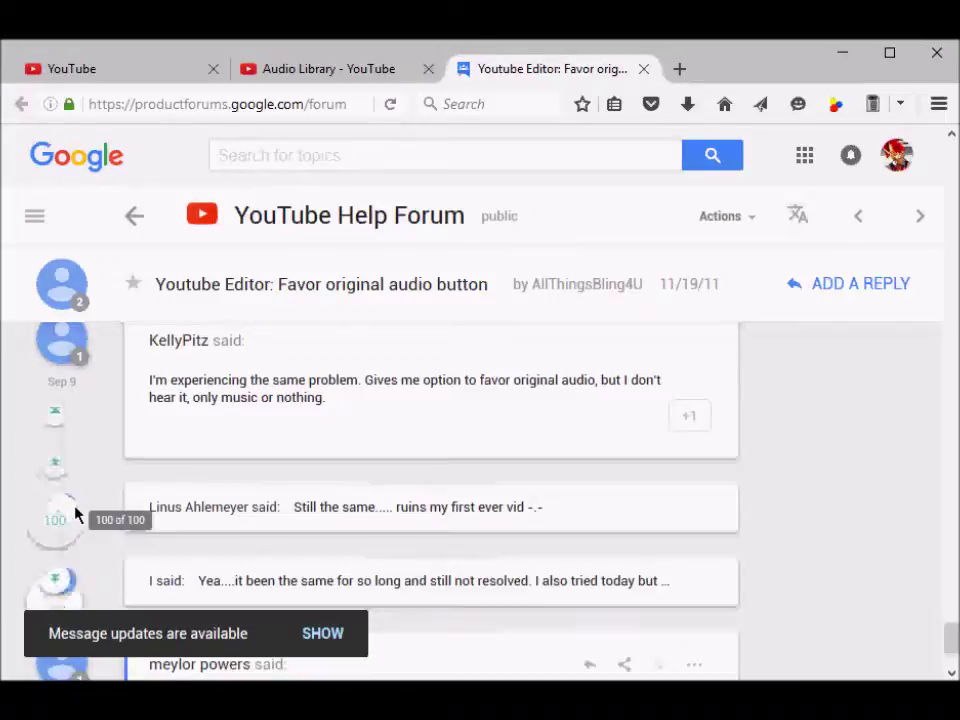
click(160, 515)
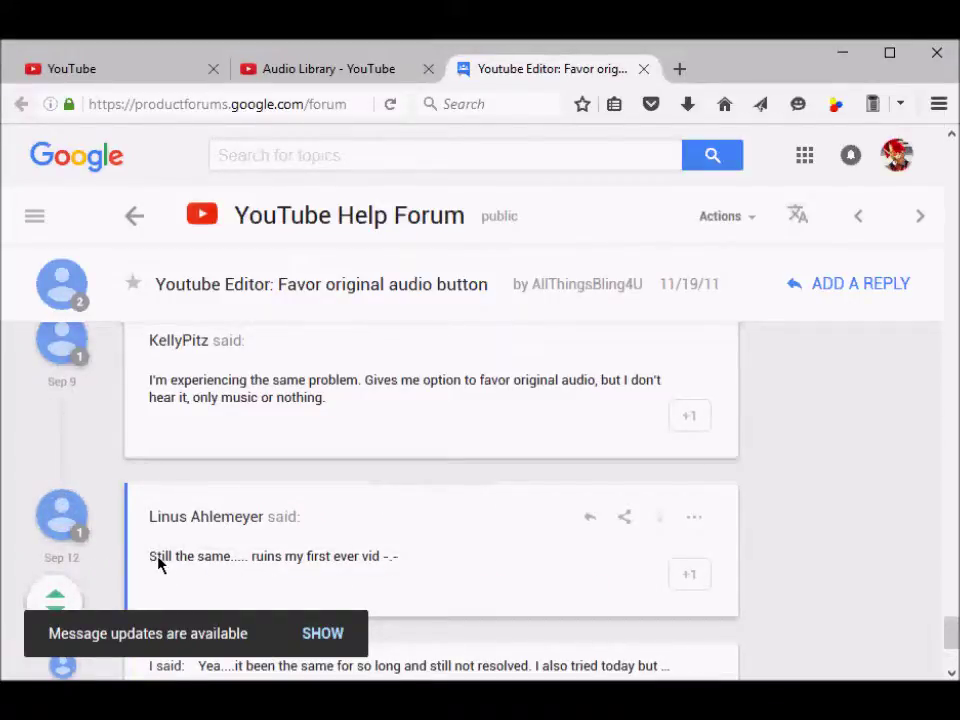
drag(157, 561, 377, 561)
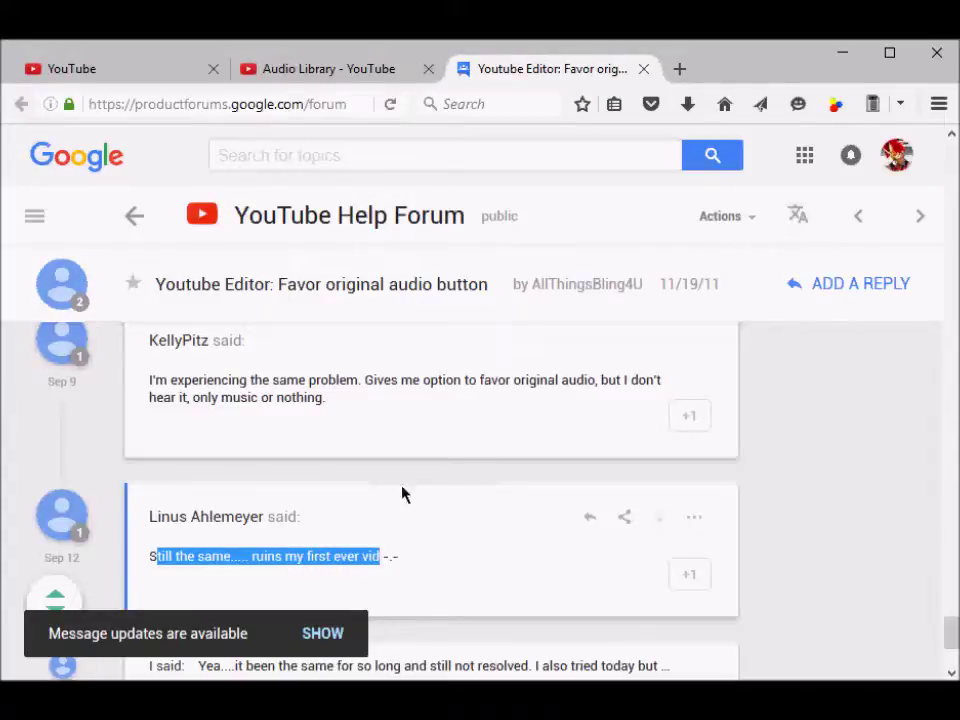
click(111, 72)
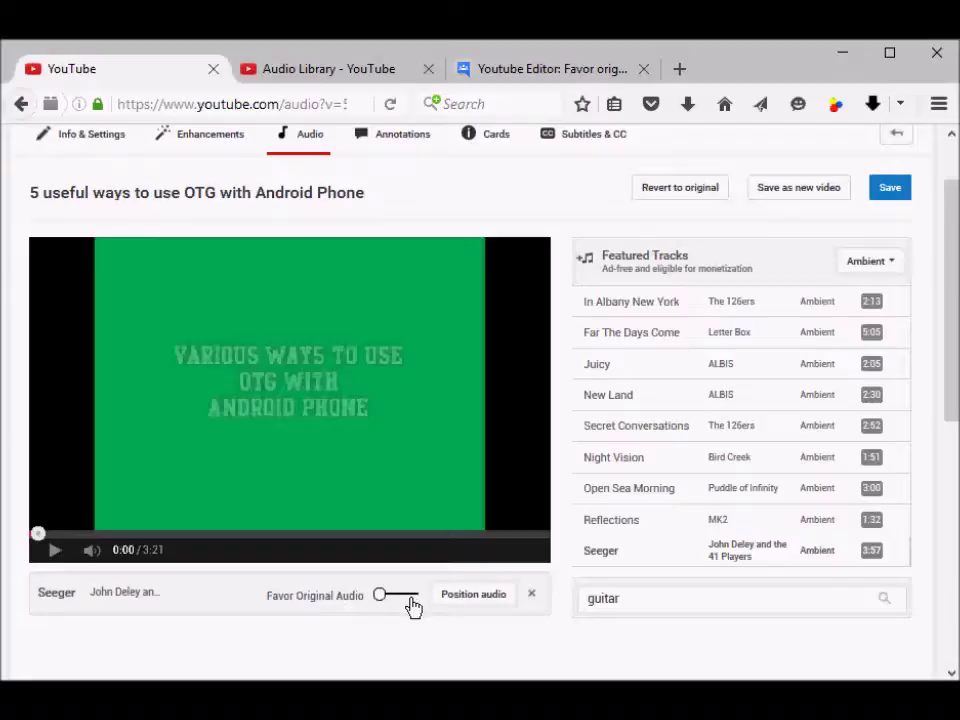
Shift the Seeger track's balance from Favor Original Audio toward Favor Music and pause the preview
mouse_move(382, 603)
mouse_down()
mouse_move(420, 606)
mouse_move(388, 597)
mouse_move(431, 591)
mouse_move(396, 604)
mouse_up()
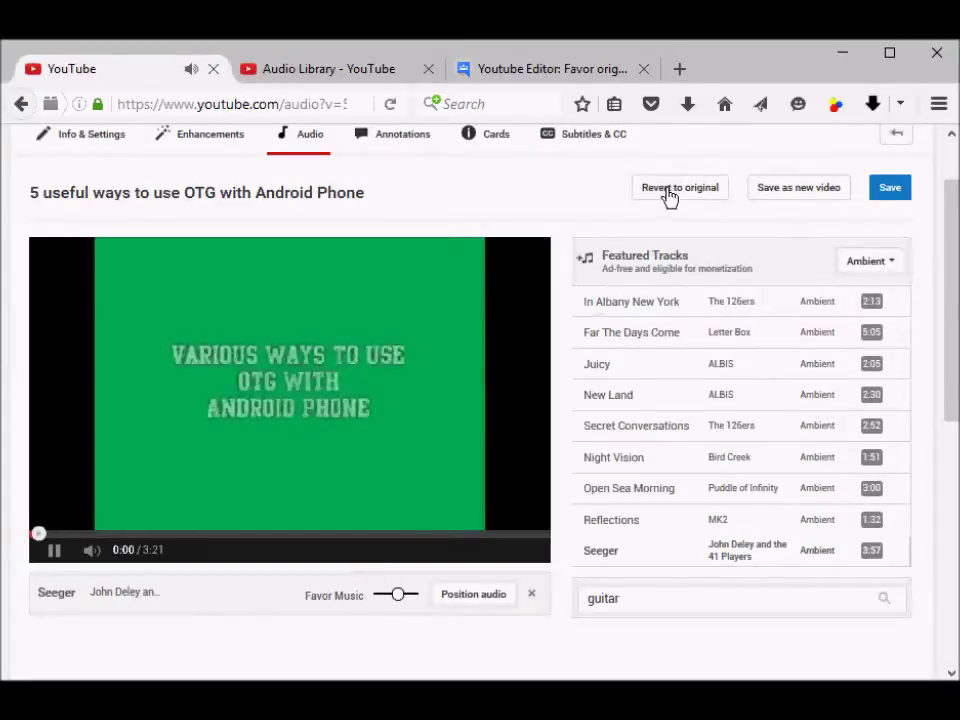
click(54, 550)
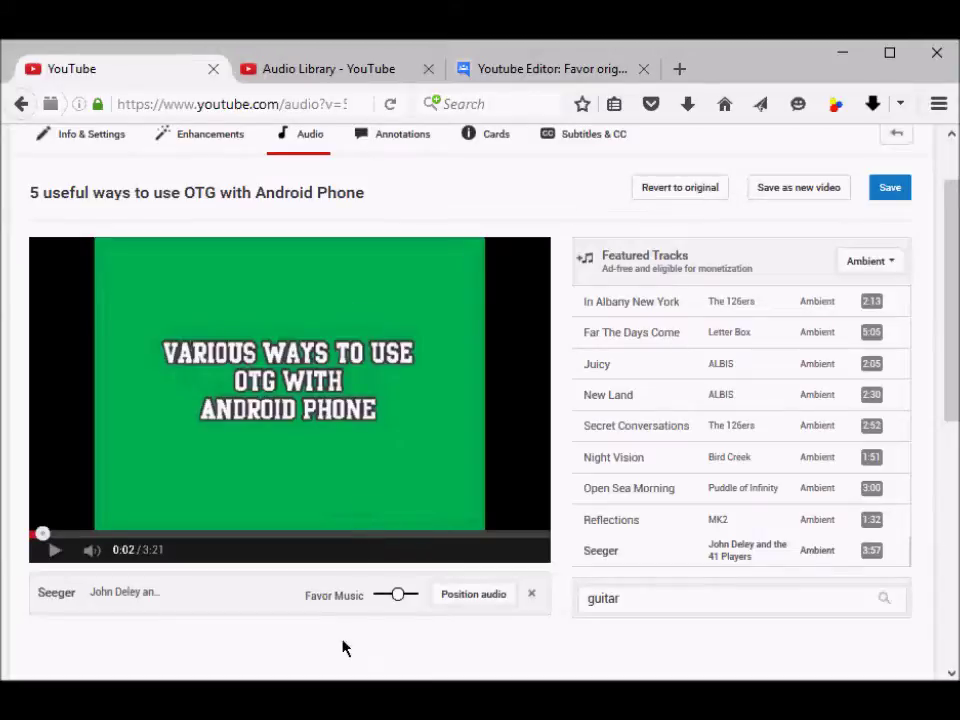
Leave the audio editor without saving and open the Audio Library's Free music tracks
scroll(660, 505, up, 1)
scroll(671, 499, up, 2)
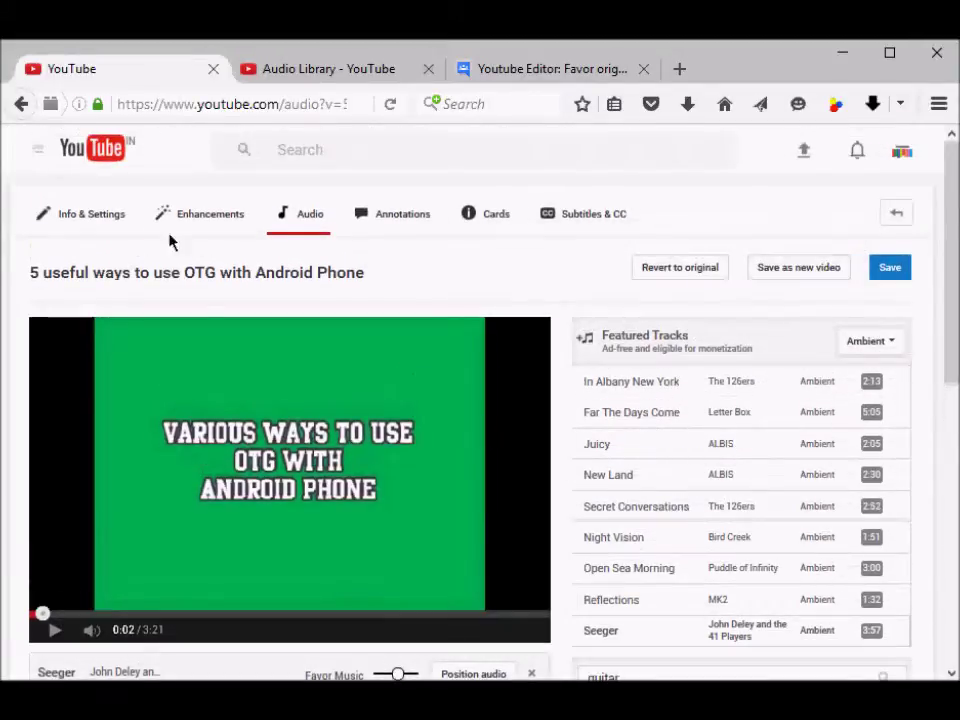
click(18, 113)
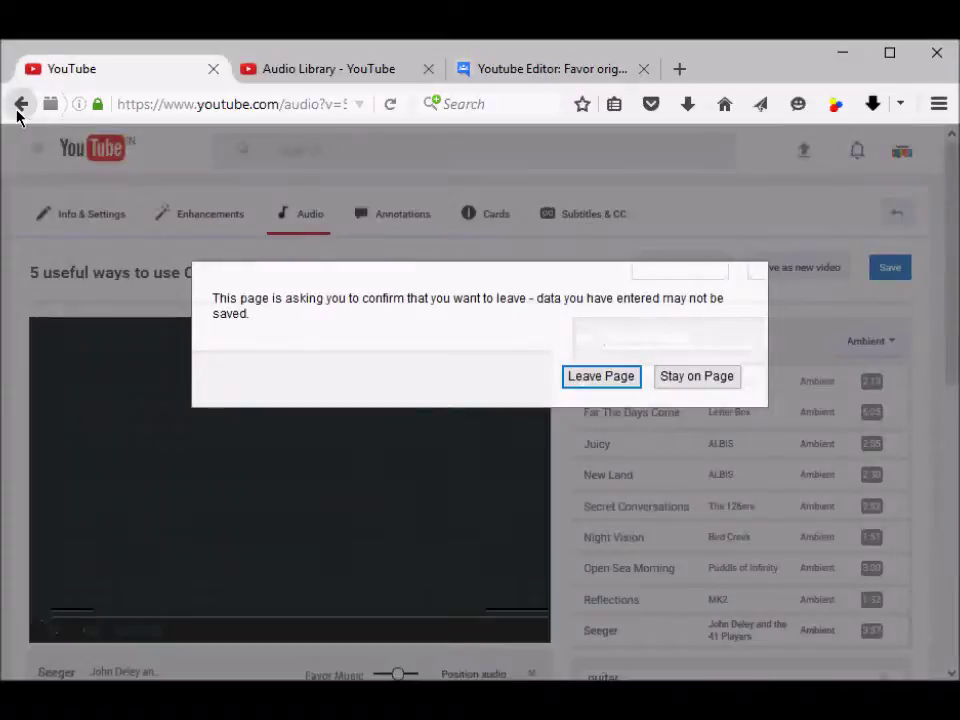
click(601, 377)
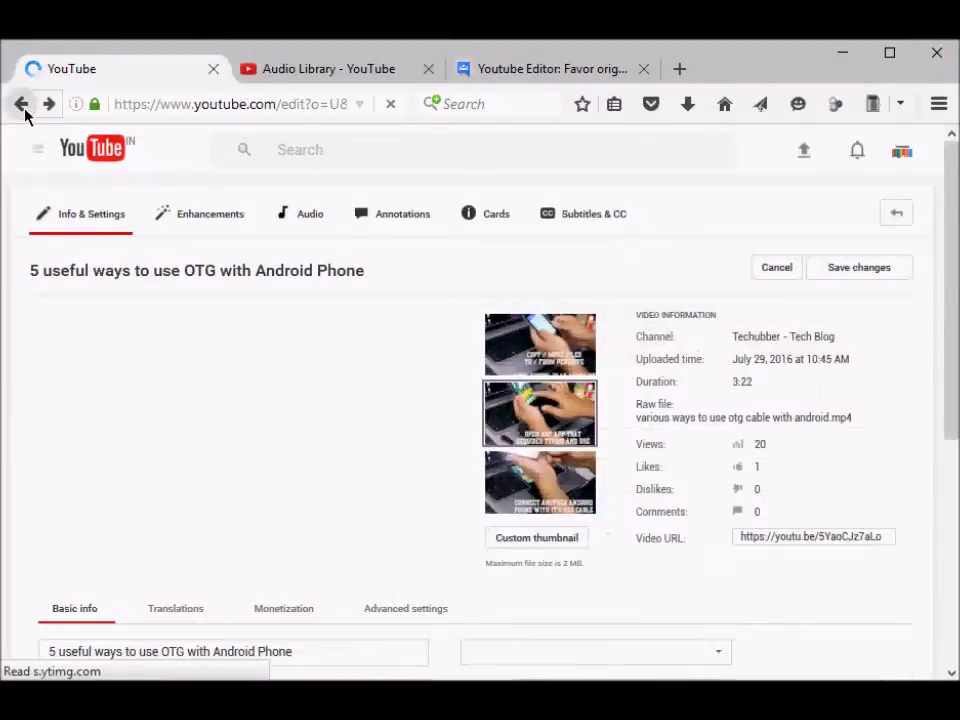
click(24, 110)
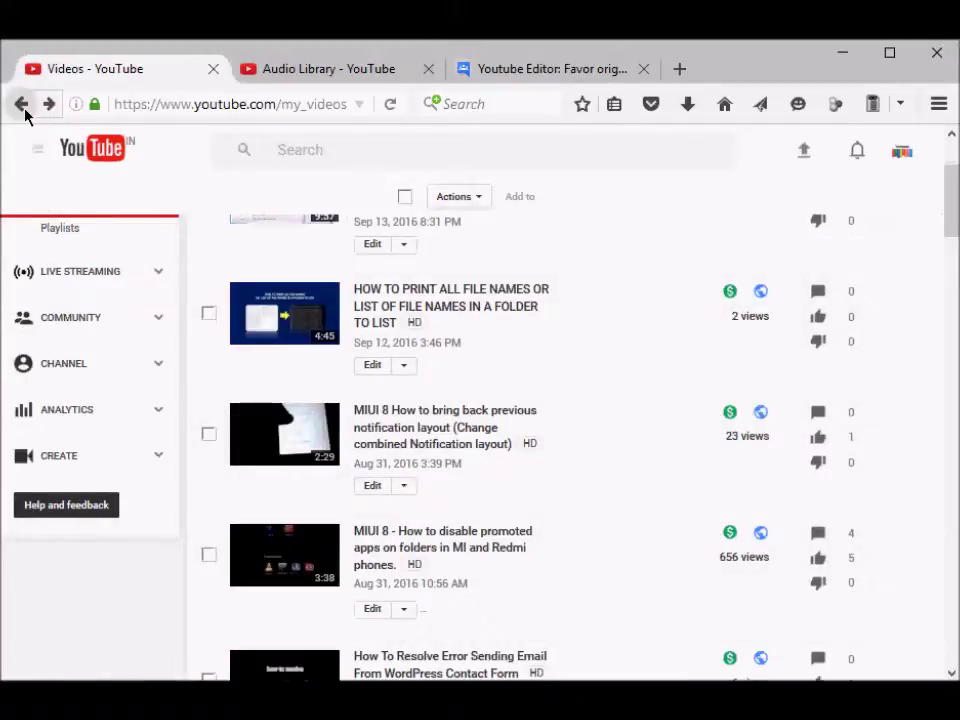
click(106, 467)
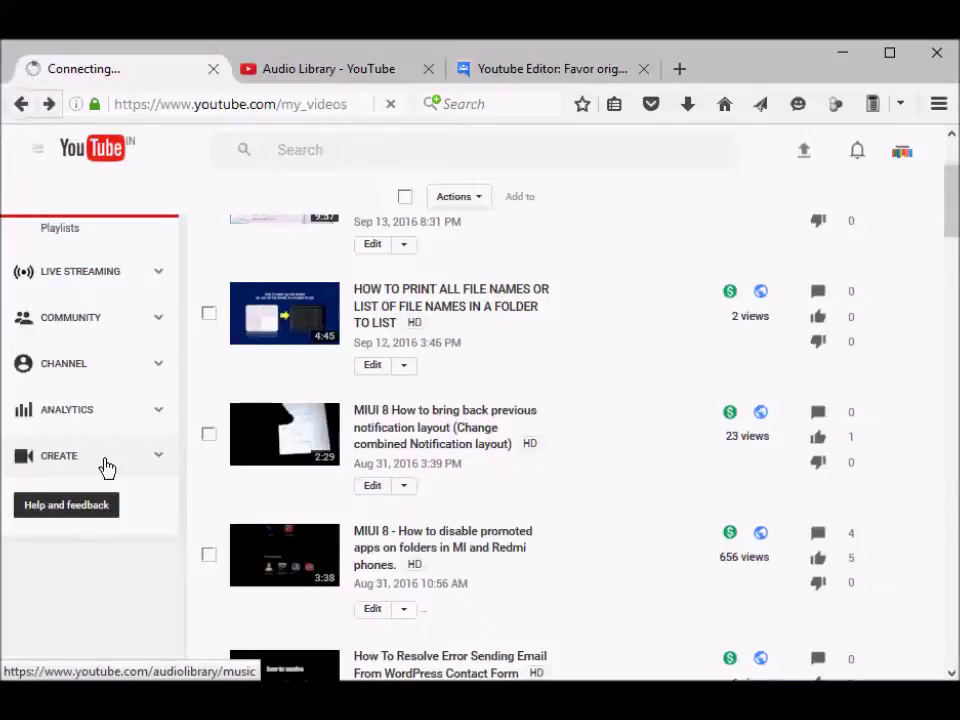
scroll(105, 467, up, 2)
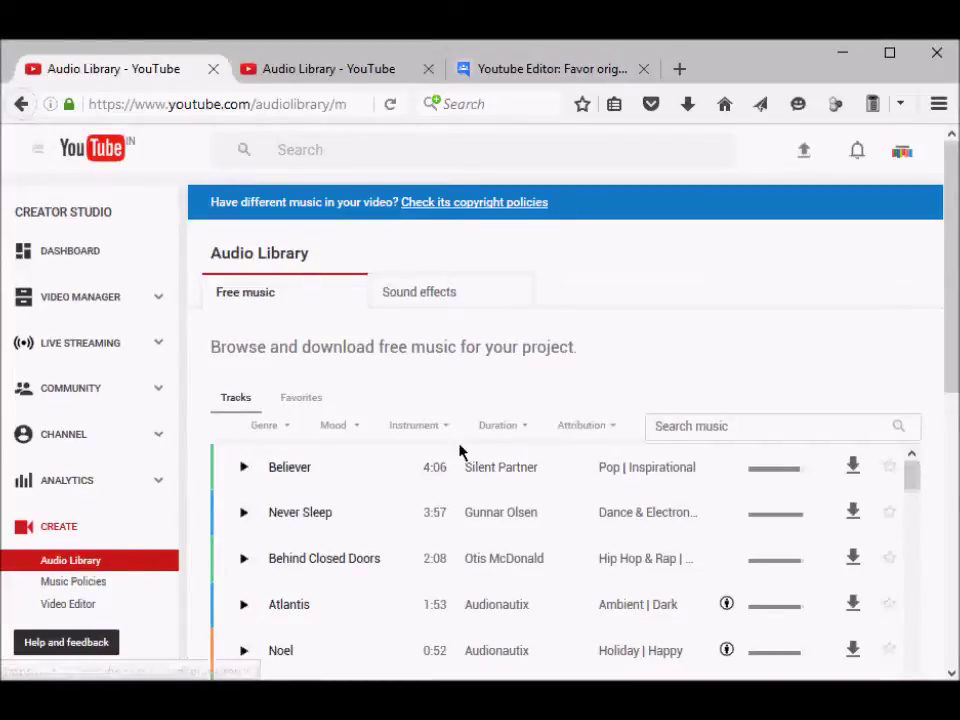
scroll(786, 368, down, 1)
scroll(788, 368, down, 2)
scroll(789, 369, up, 1)
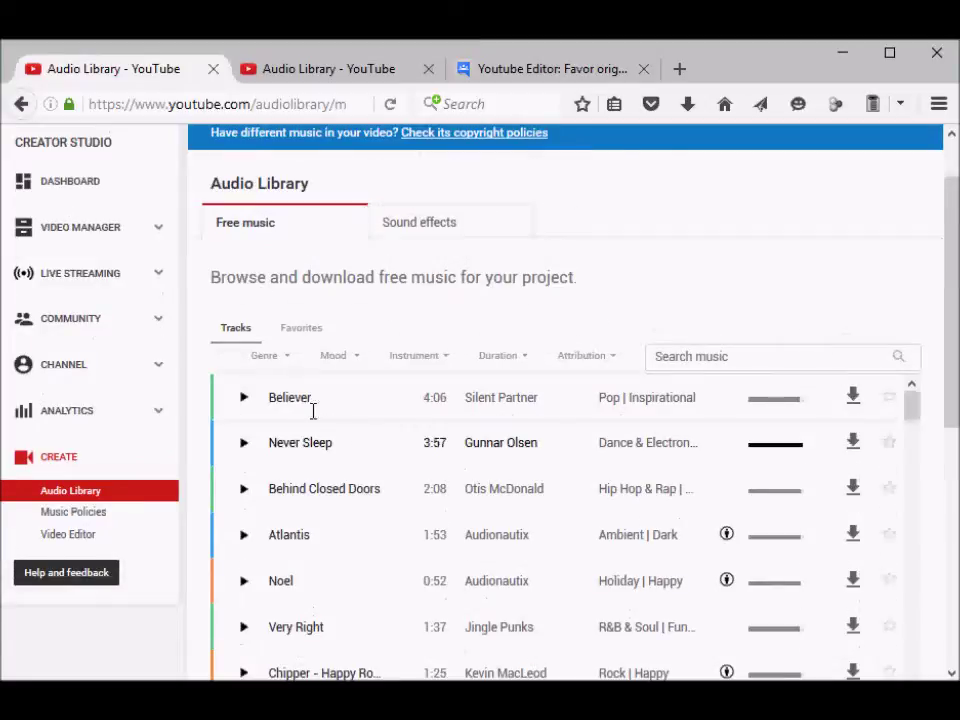
click(289, 356)
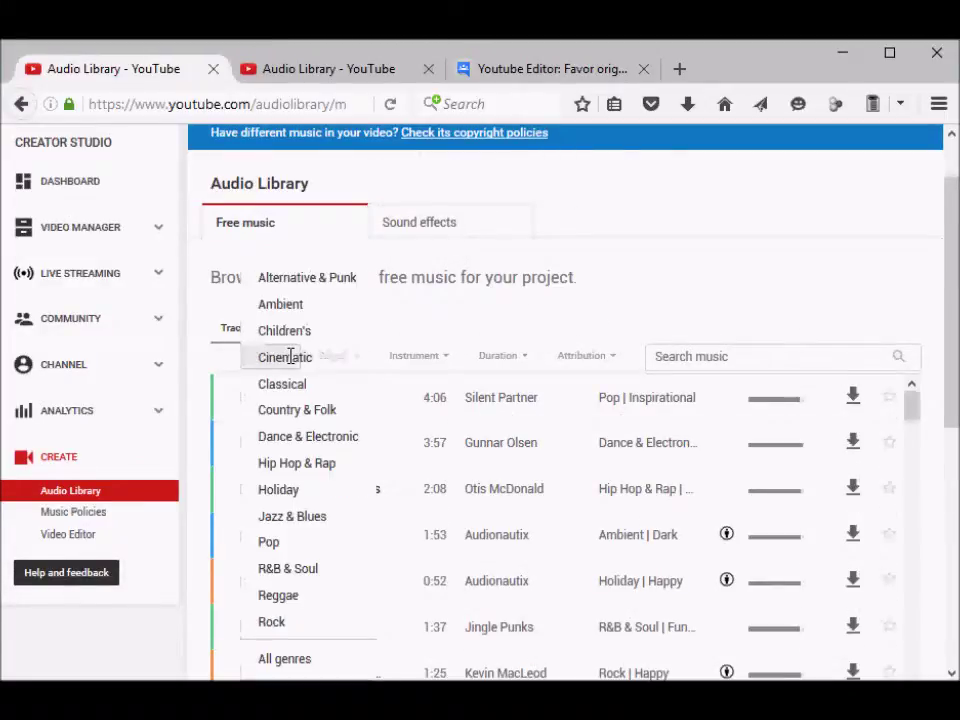
click(440, 330)
click(445, 352)
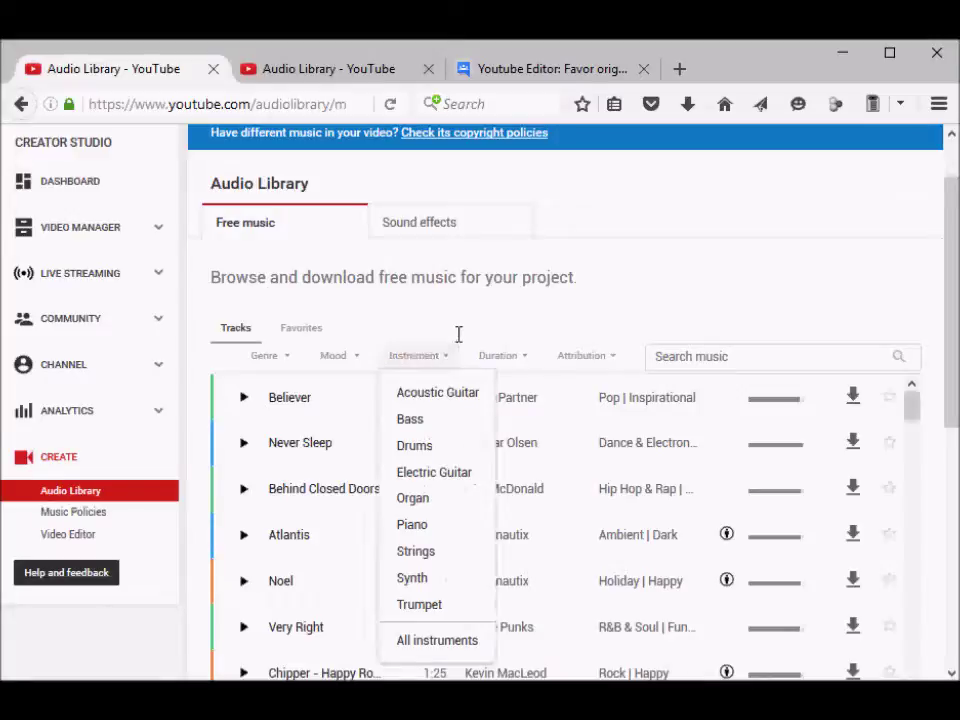
click(457, 334)
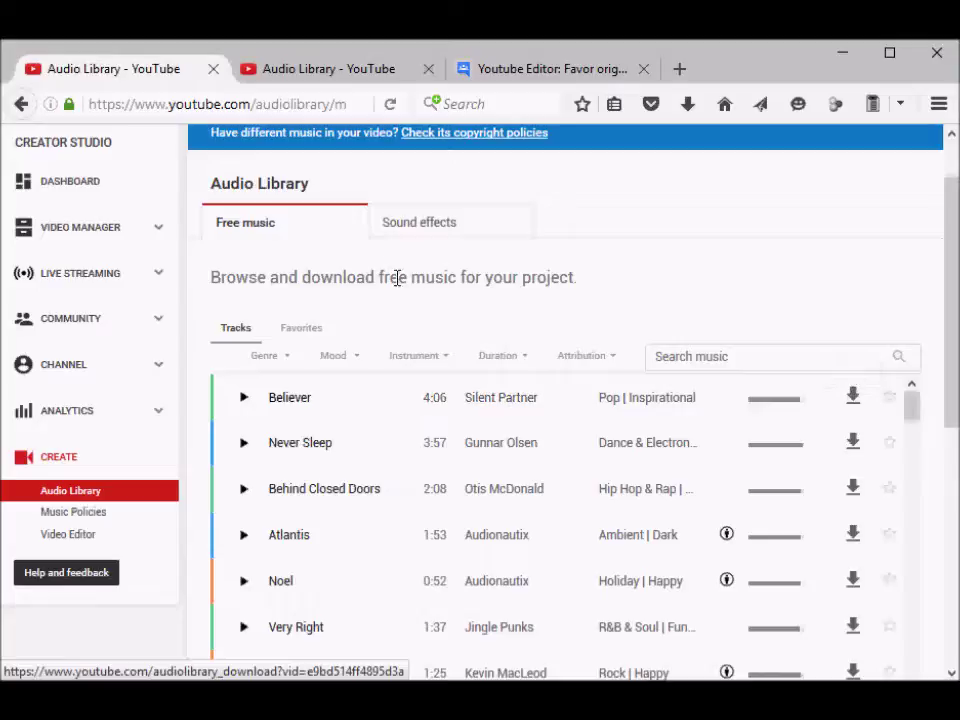
click(430, 223)
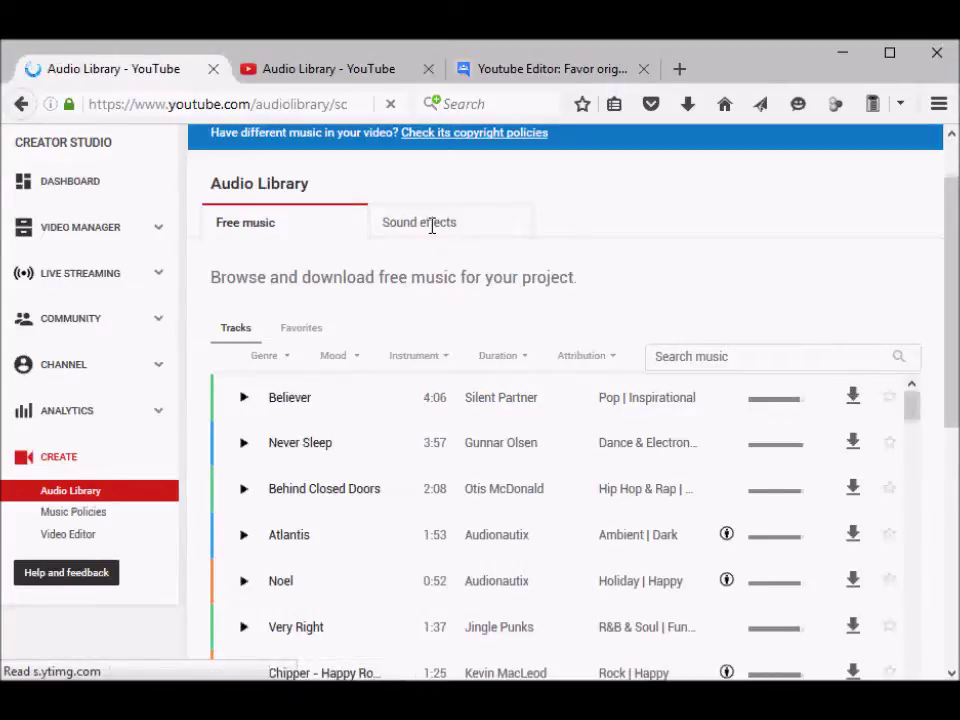
click(262, 291)
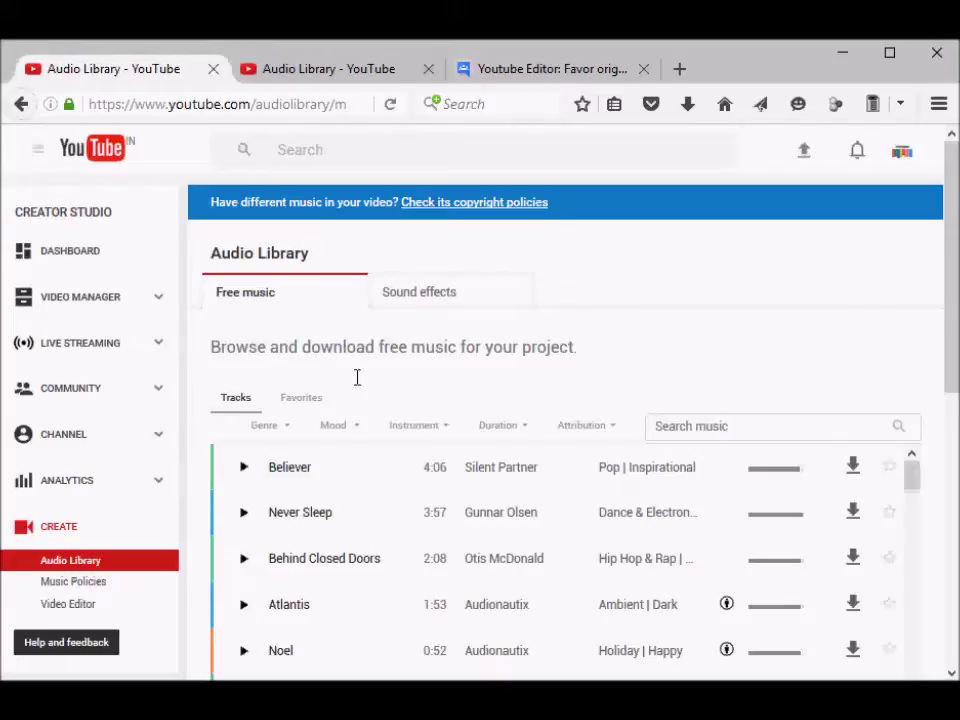
drag(248, 349, 587, 354)
click(587, 354)
scroll(589, 353, down, 5)
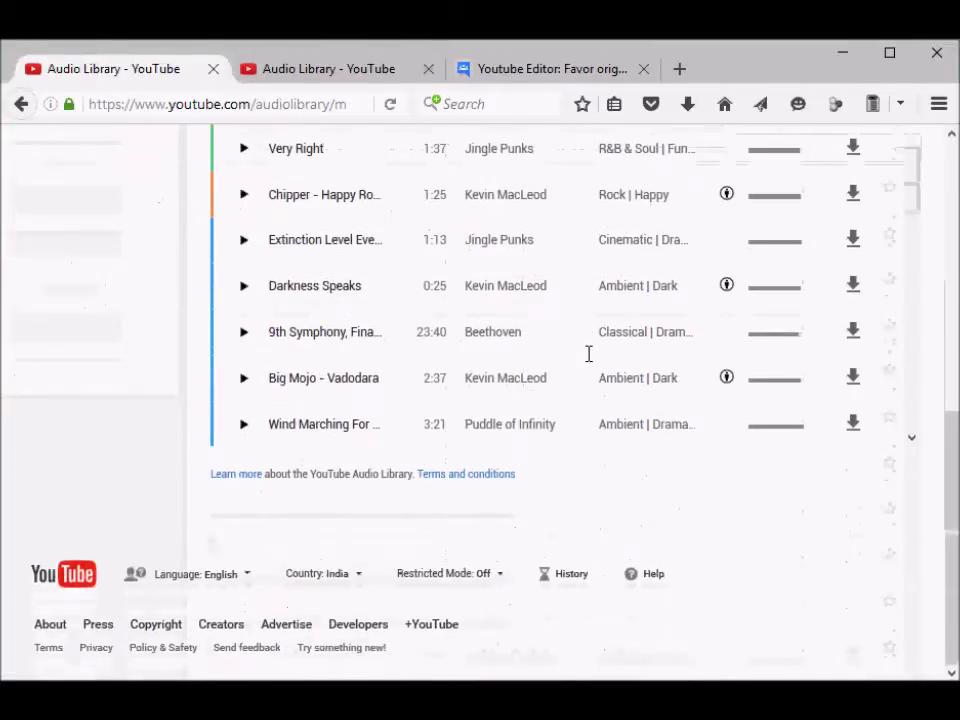
scroll(589, 354, up, 2)
scroll(589, 353, up, 3)
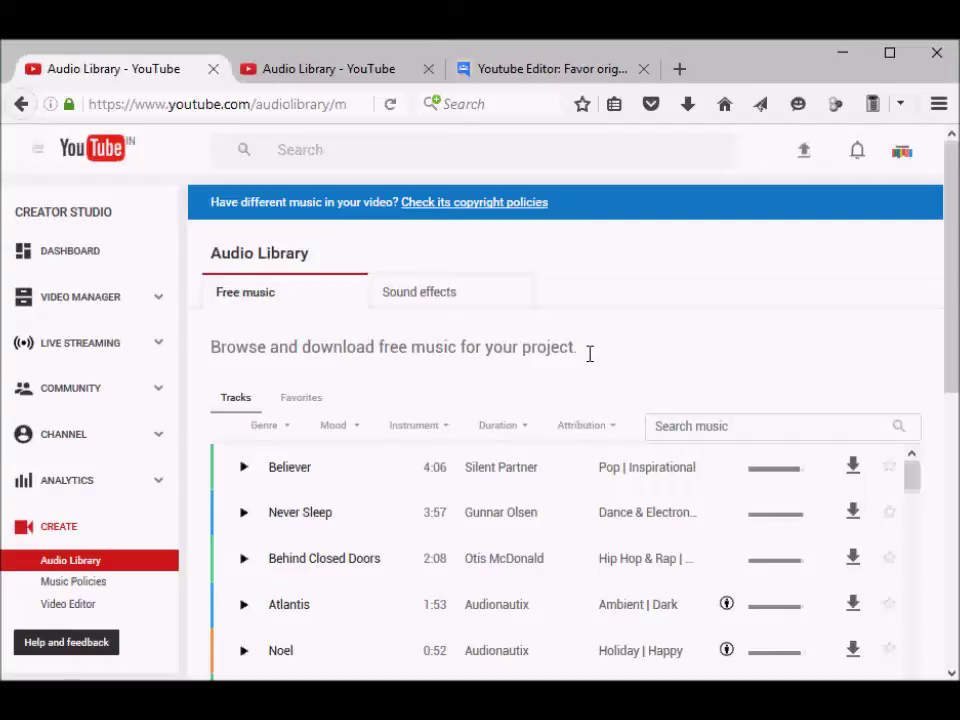
drag(590, 354, 212, 358)
click(213, 359)
scroll(558, 373, down, 4)
scroll(389, 361, down, 1)
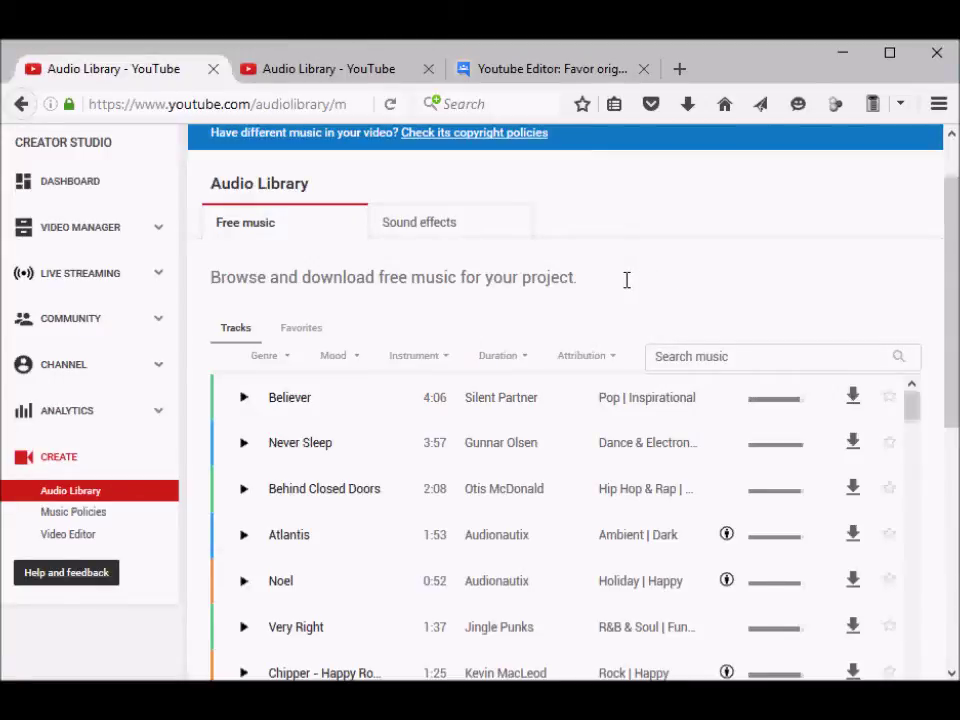
scroll(626, 280, up, 2)
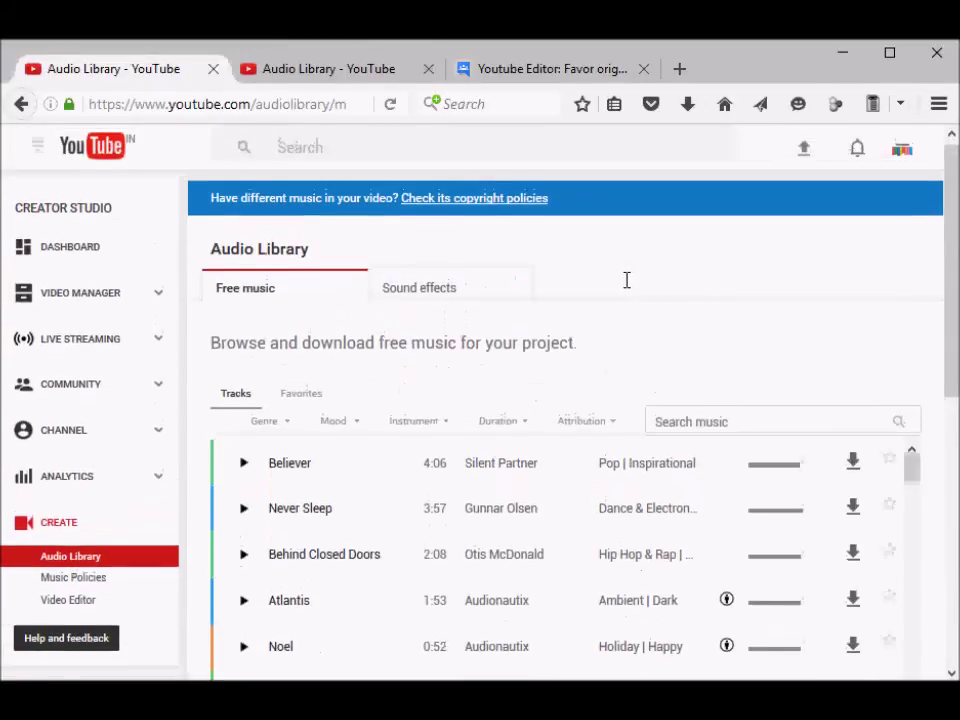
scroll(626, 280, down, 4)
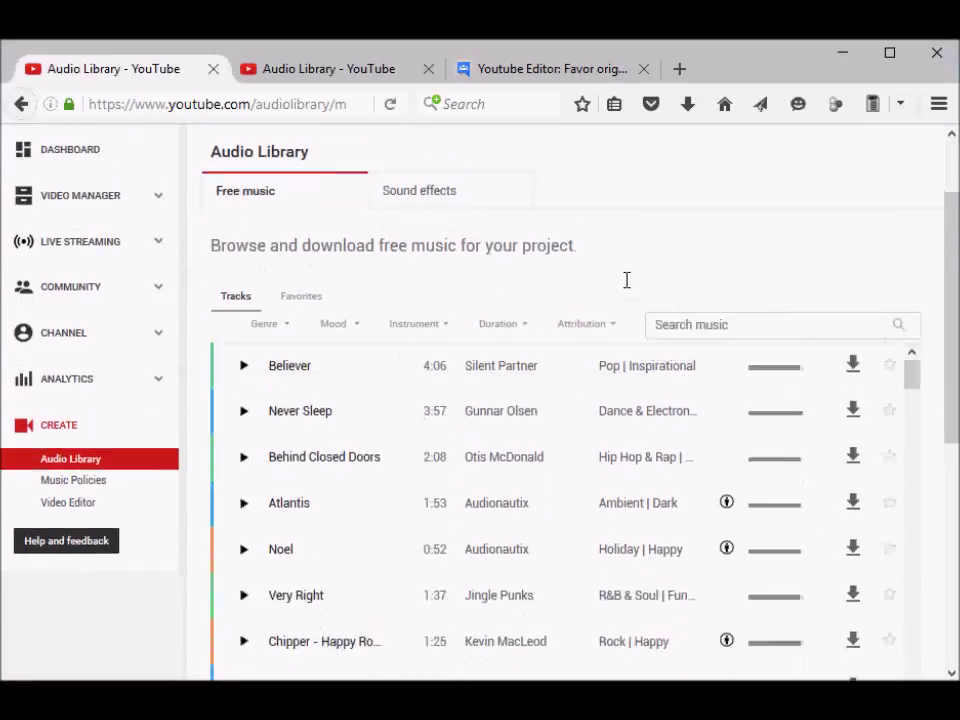